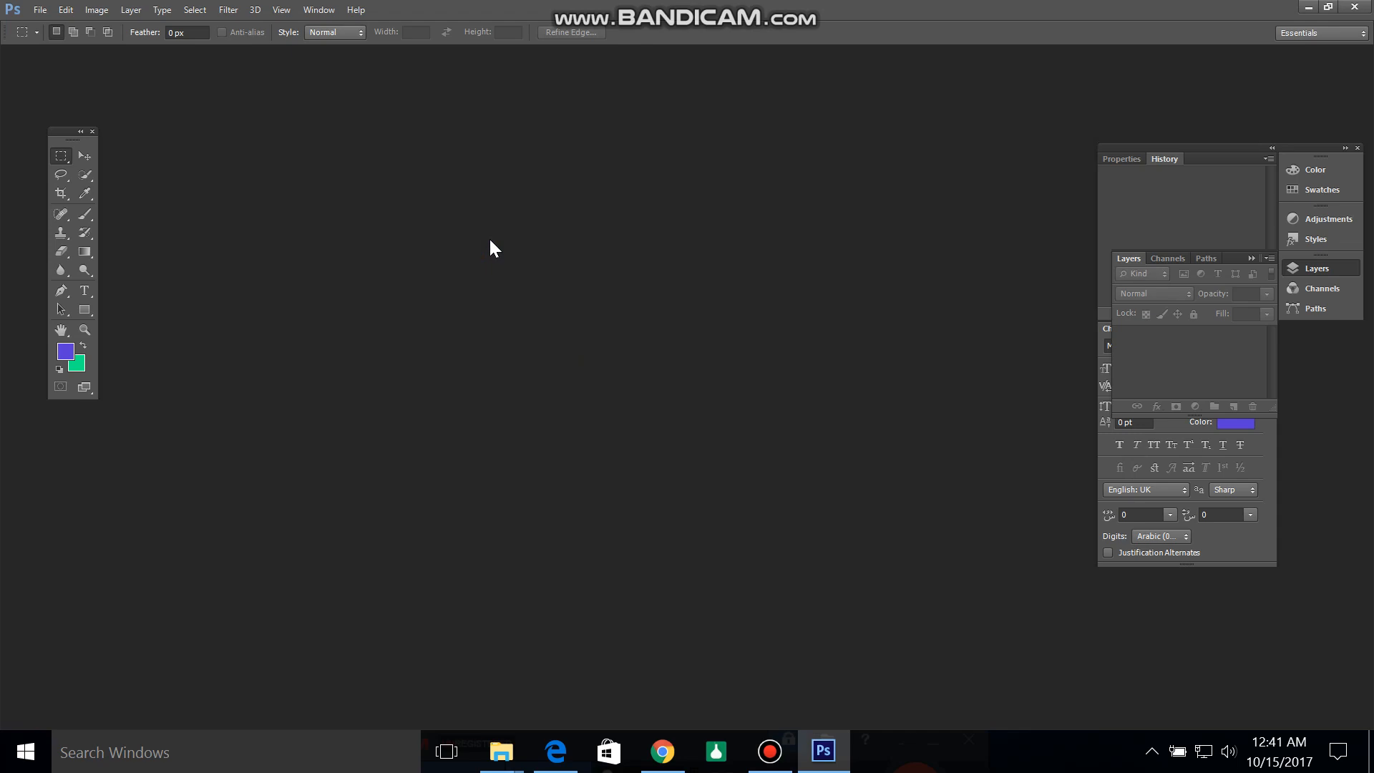
# Step: Start a new document and name it "Photoshop Tutorial-1"
pyautogui.hotkey('ctrl', 'n')
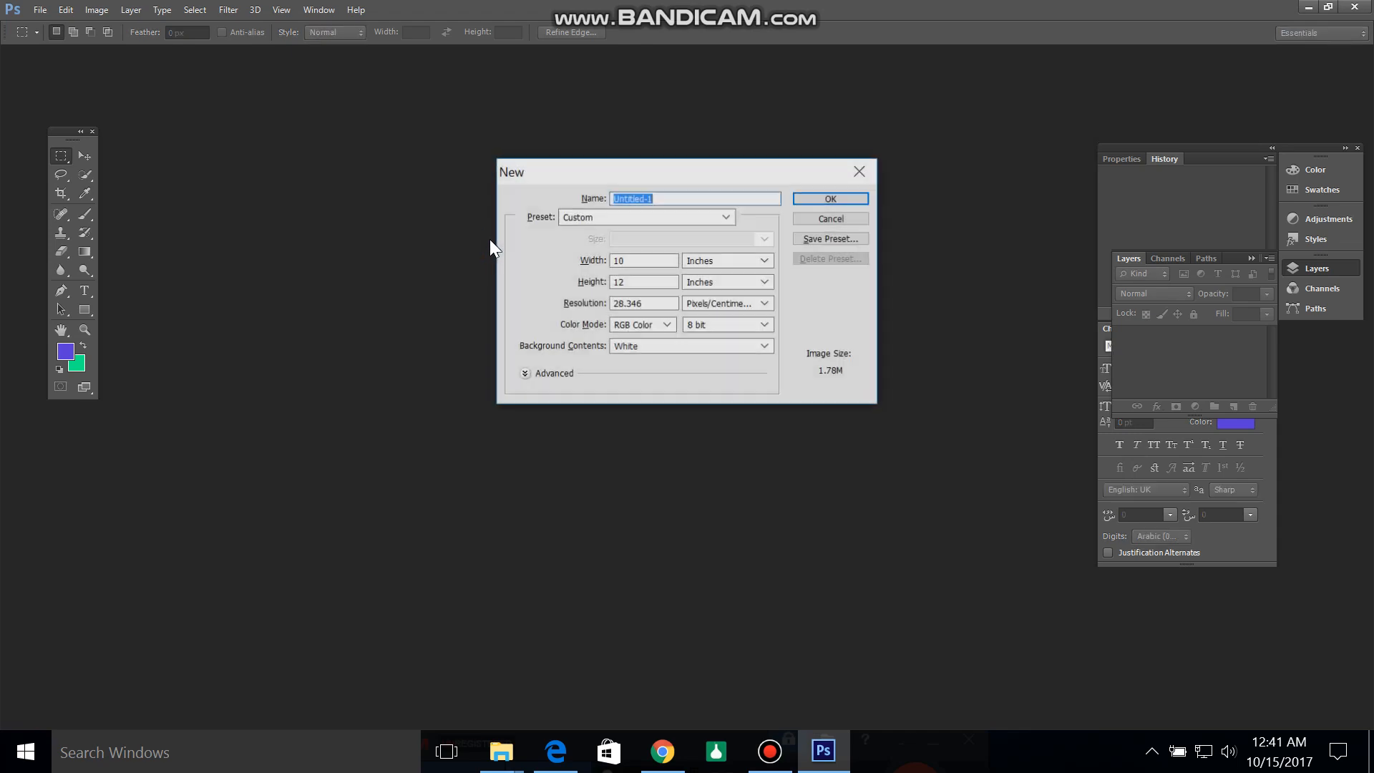
pyautogui.moveTo(666, 178); pyautogui.dragTo(606, 196)
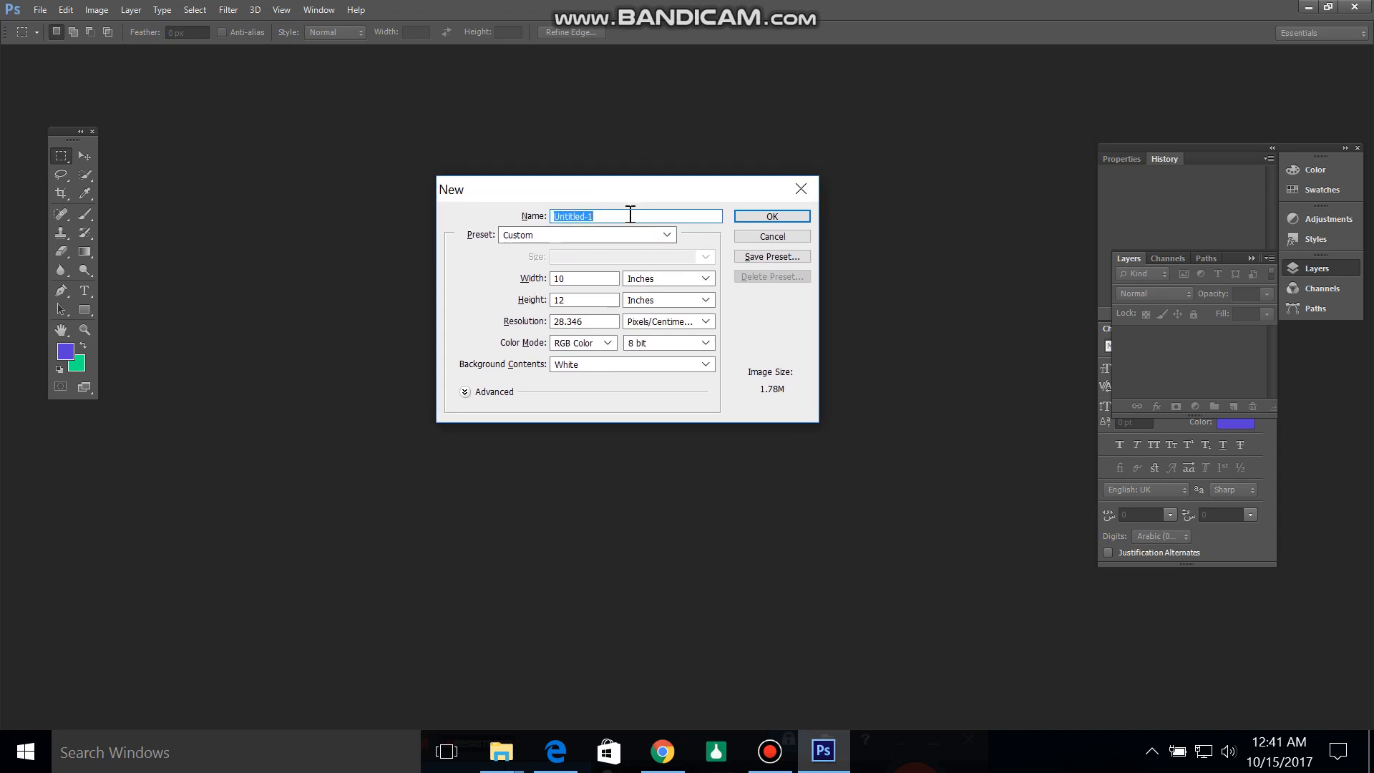
pyautogui.click(617, 215)
pyautogui.moveTo(617, 214); pyautogui.dragTo(551, 215)
pyautogui.write('Photoshop Tutorial')
# Step: Review the presets and width units, keep Custom and Inches, and create the 10 × 12 inch document
pyautogui.click(594, 237)
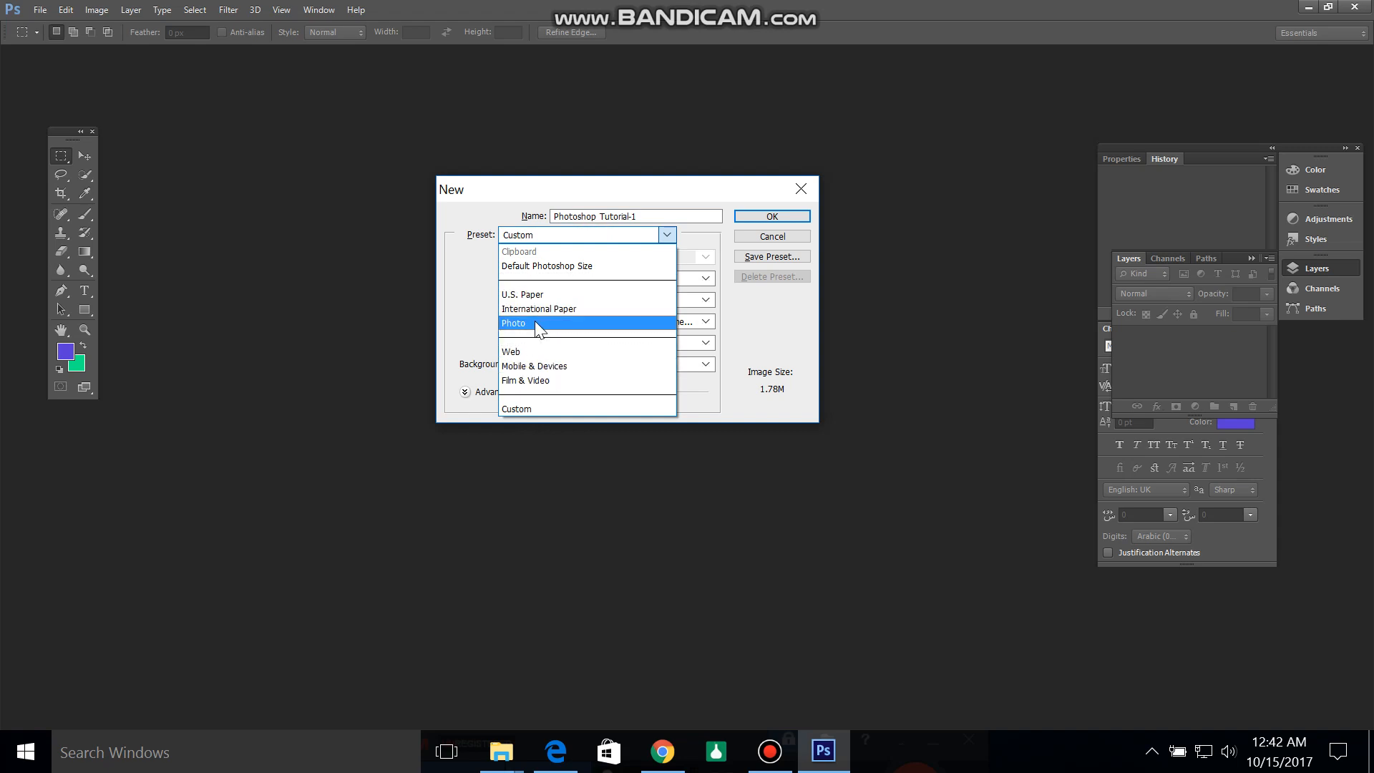
pyautogui.click(895, 174)
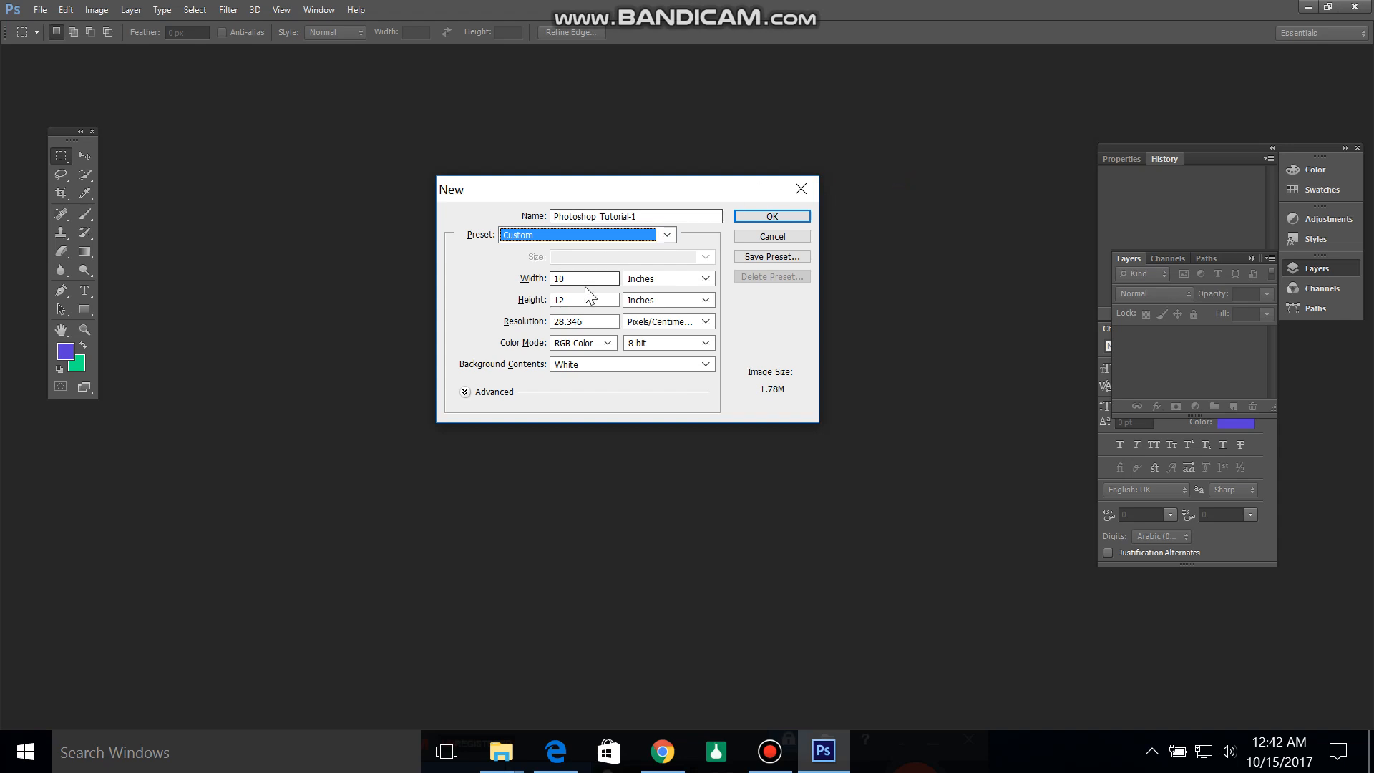
pyautogui.click(688, 285)
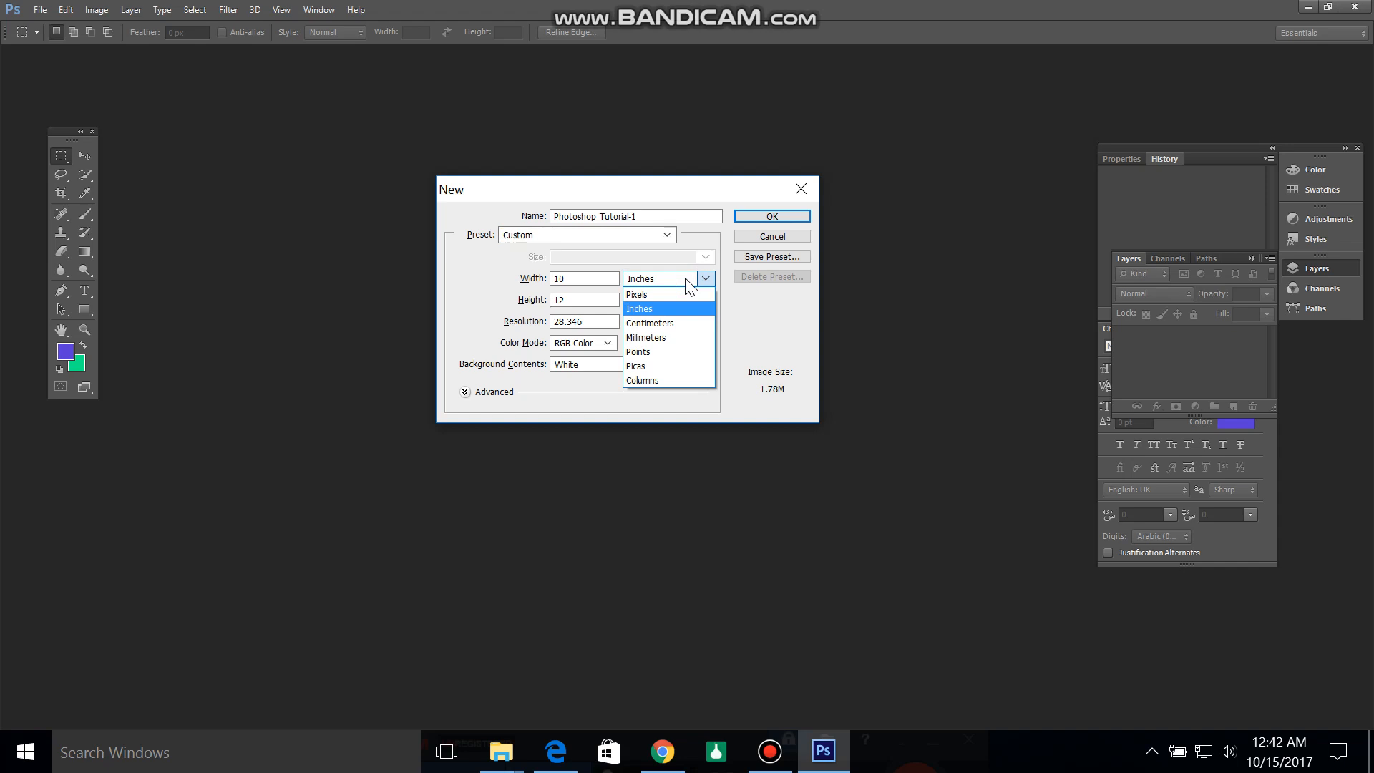
pyautogui.click(688, 285)
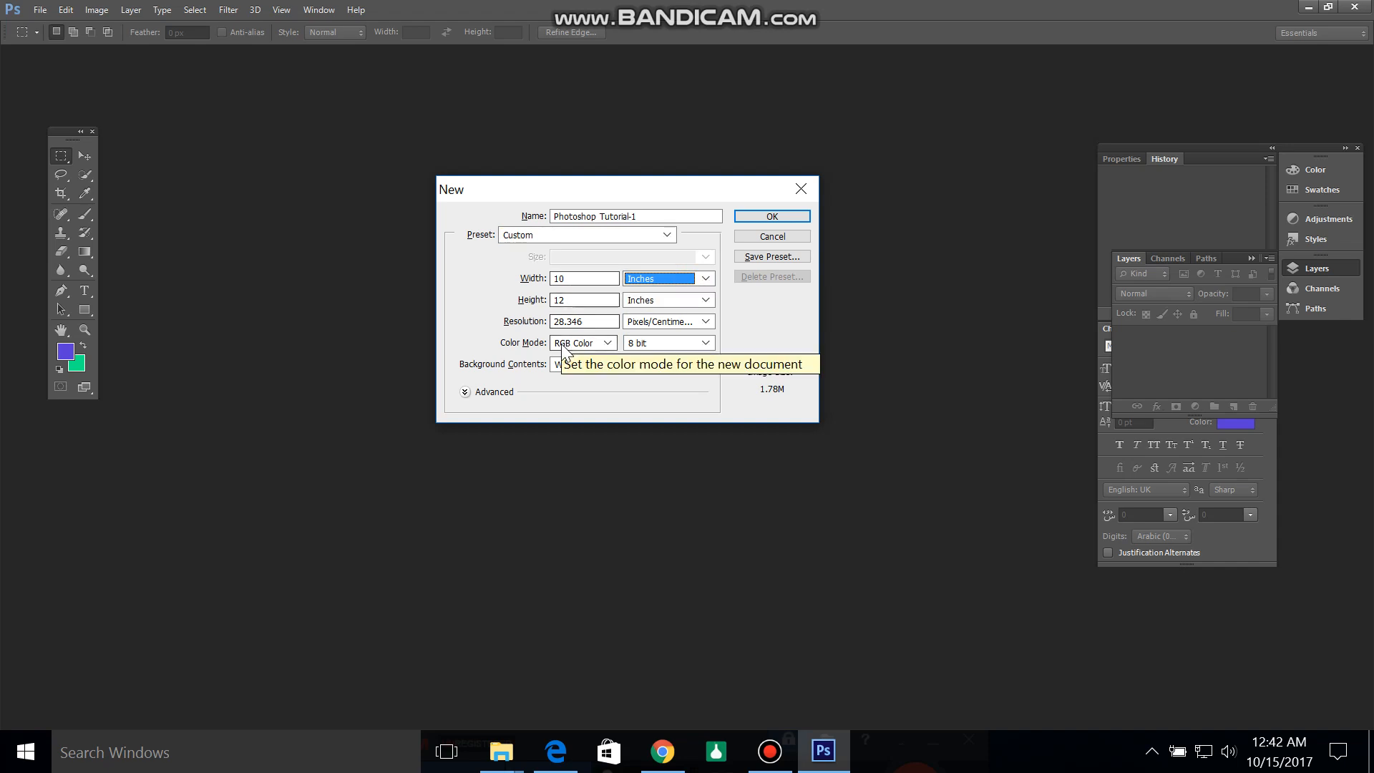
pyautogui.click(770, 216)
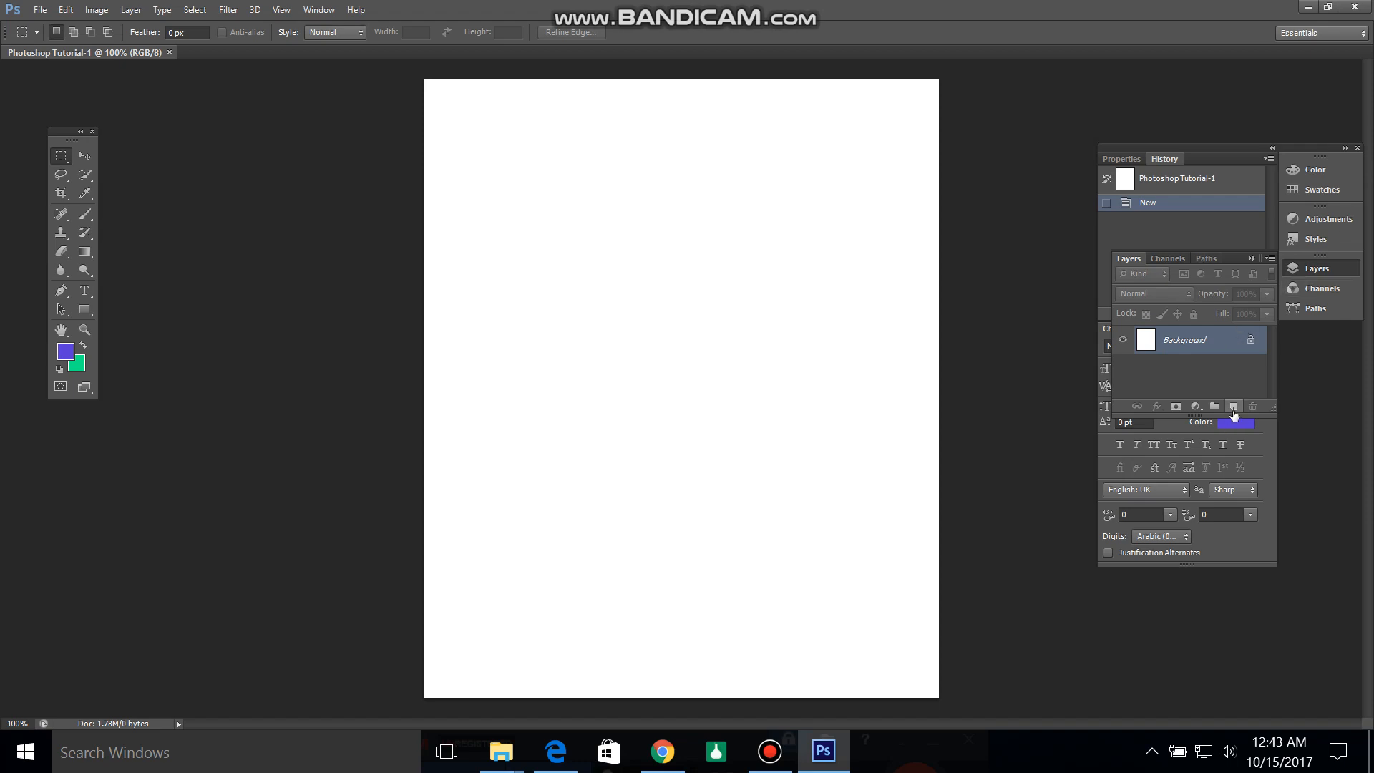
# Step: Add a new layer above the background and fill it with bright green 8ef037 as the foreground color
pyautogui.click(1234, 407)
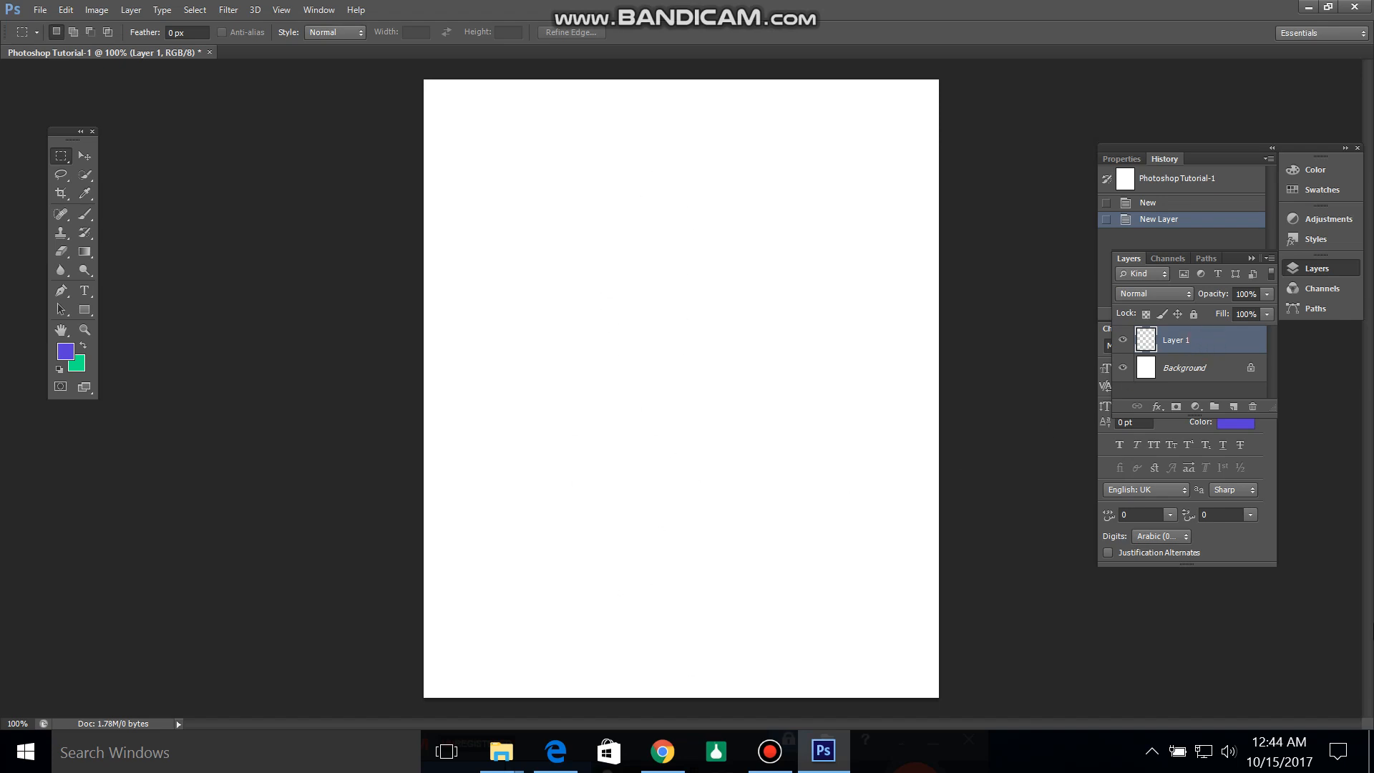
pyautogui.click(65, 351)
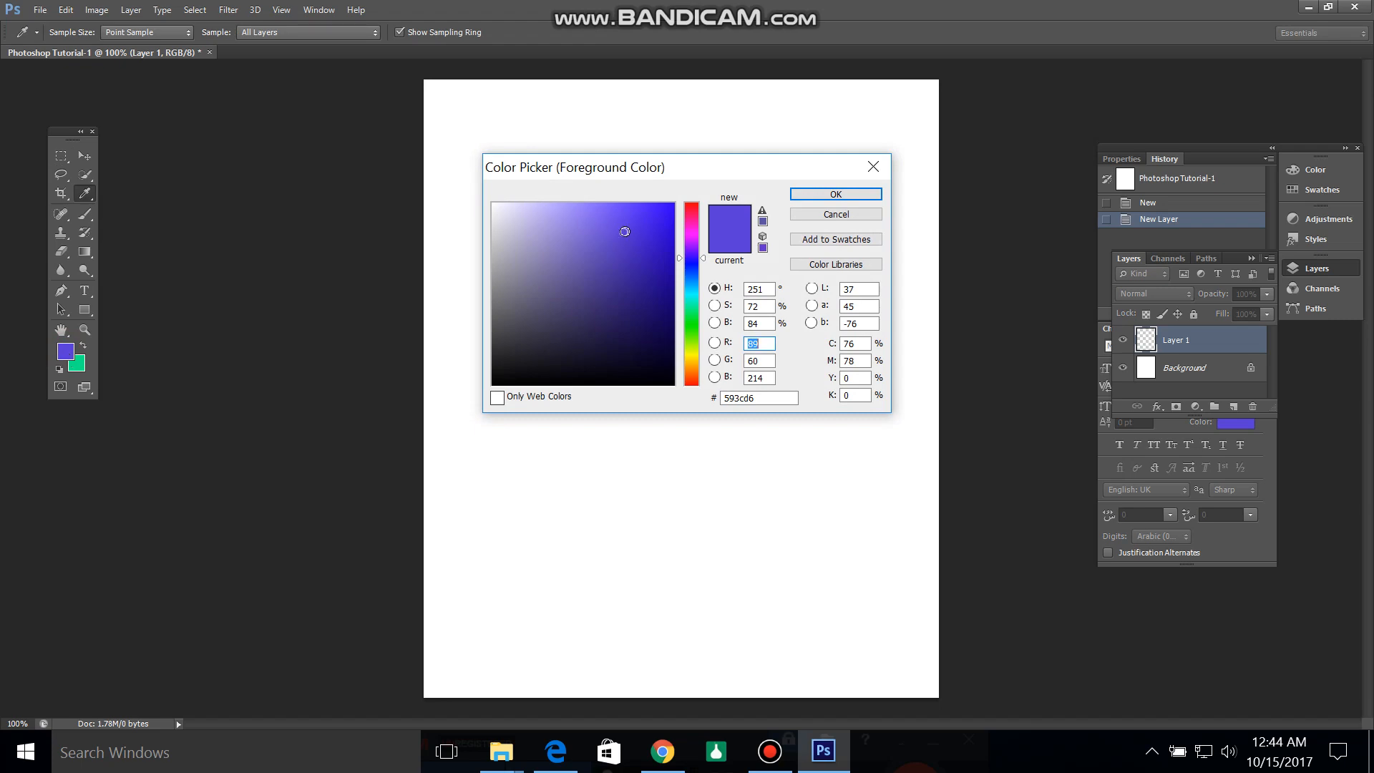
pyautogui.moveTo(624, 232)
pyautogui.mouseDown()
pyautogui.moveTo(647, 324)
pyautogui.moveTo(700, 315)
pyautogui.moveTo(699, 339)
pyautogui.mouseUp()
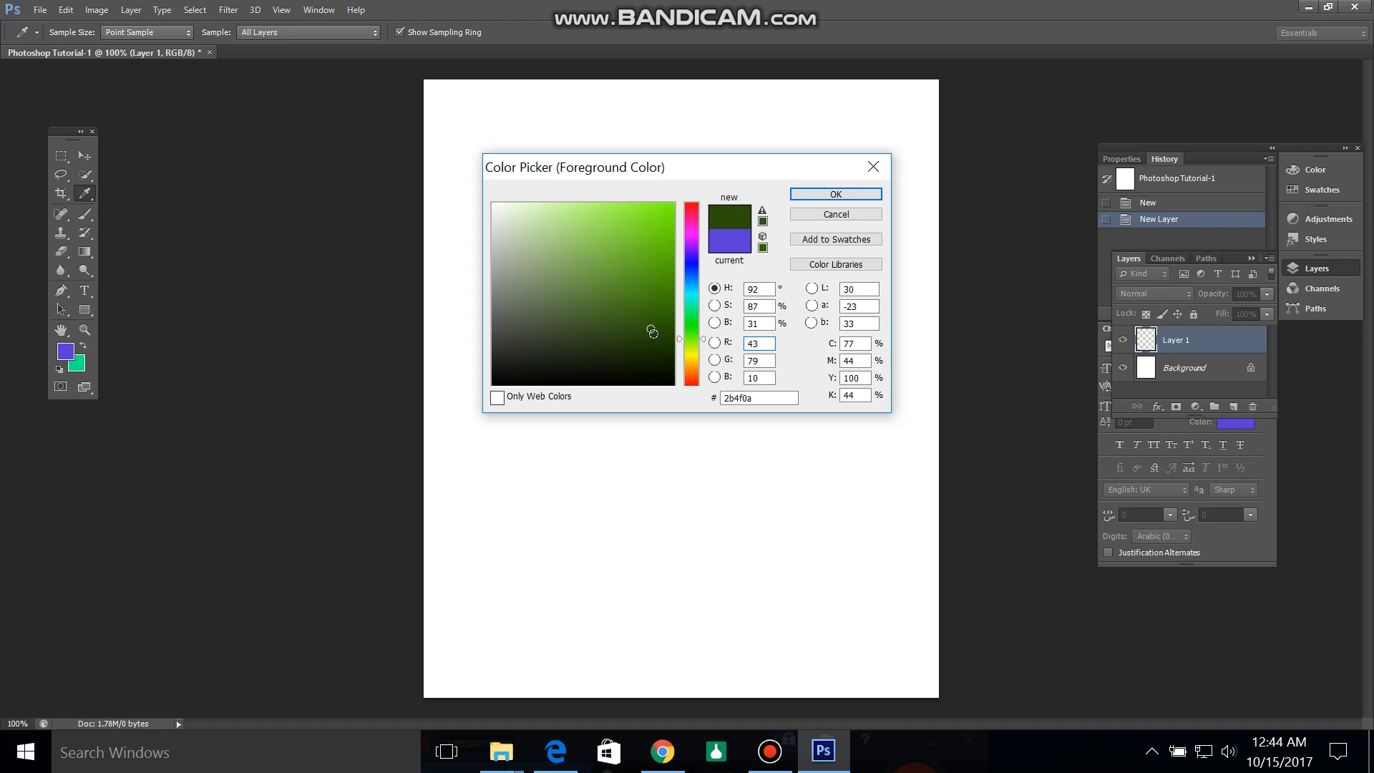
pyautogui.moveTo(652, 323)
pyautogui.mouseDown()
pyautogui.moveTo(658, 216)
pyautogui.moveTo(628, 233)
pyautogui.mouseUp()
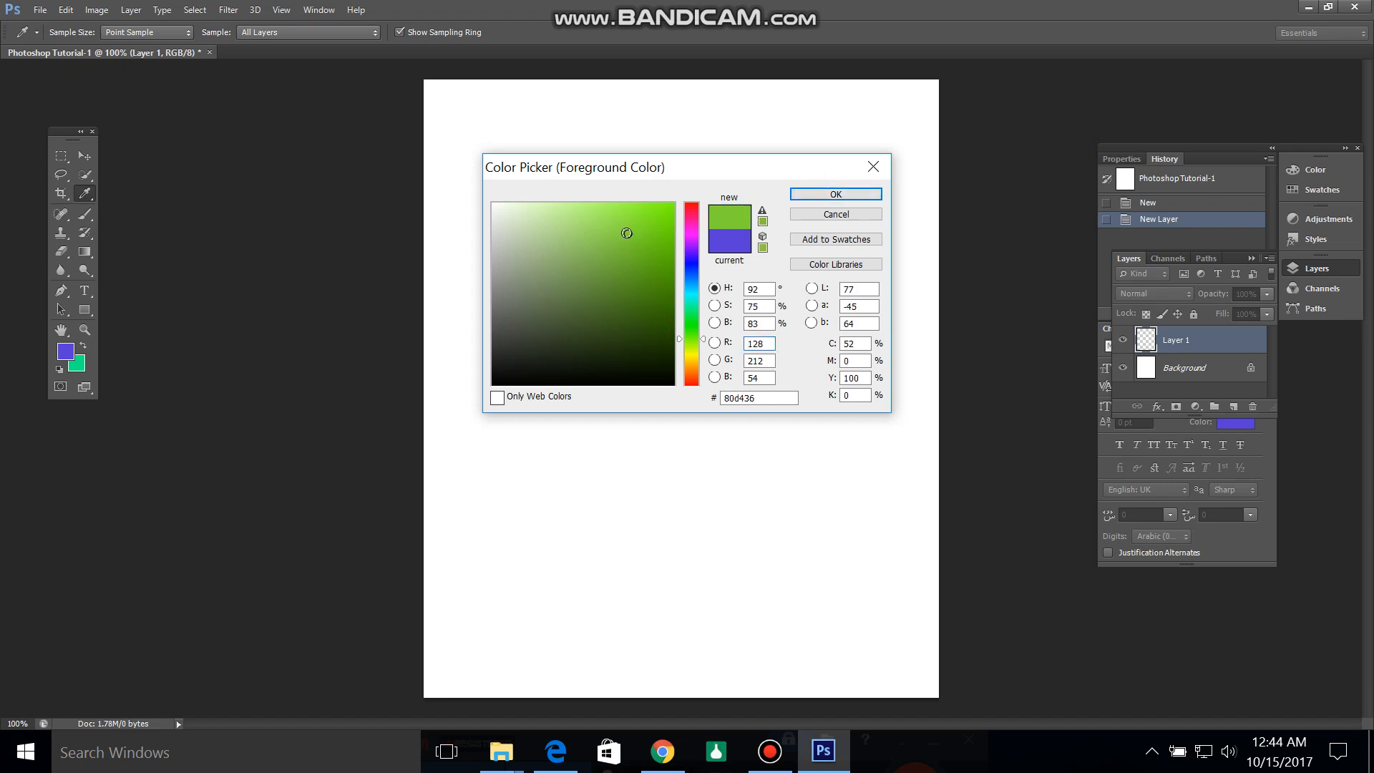
pyautogui.moveTo(627, 233); pyautogui.dragTo(632, 213)
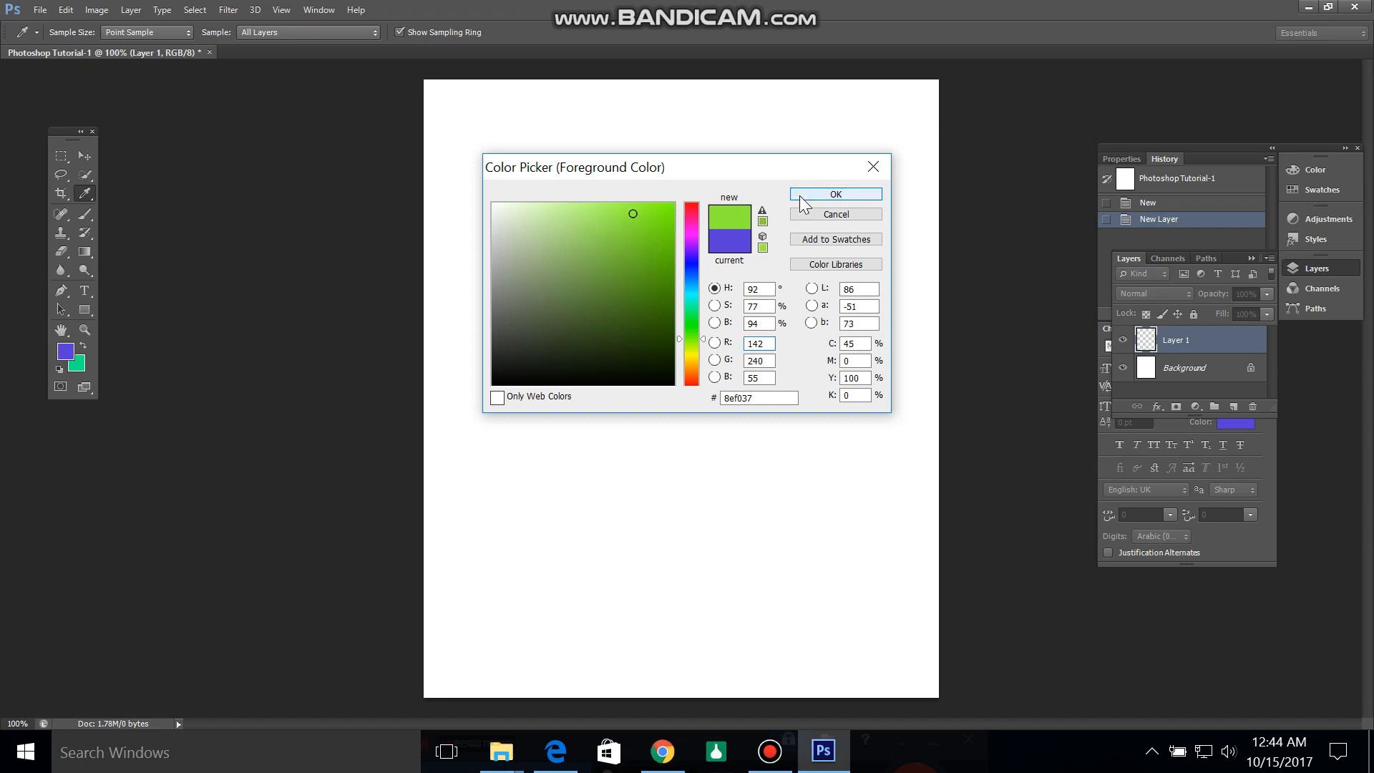
pyautogui.click(841, 200)
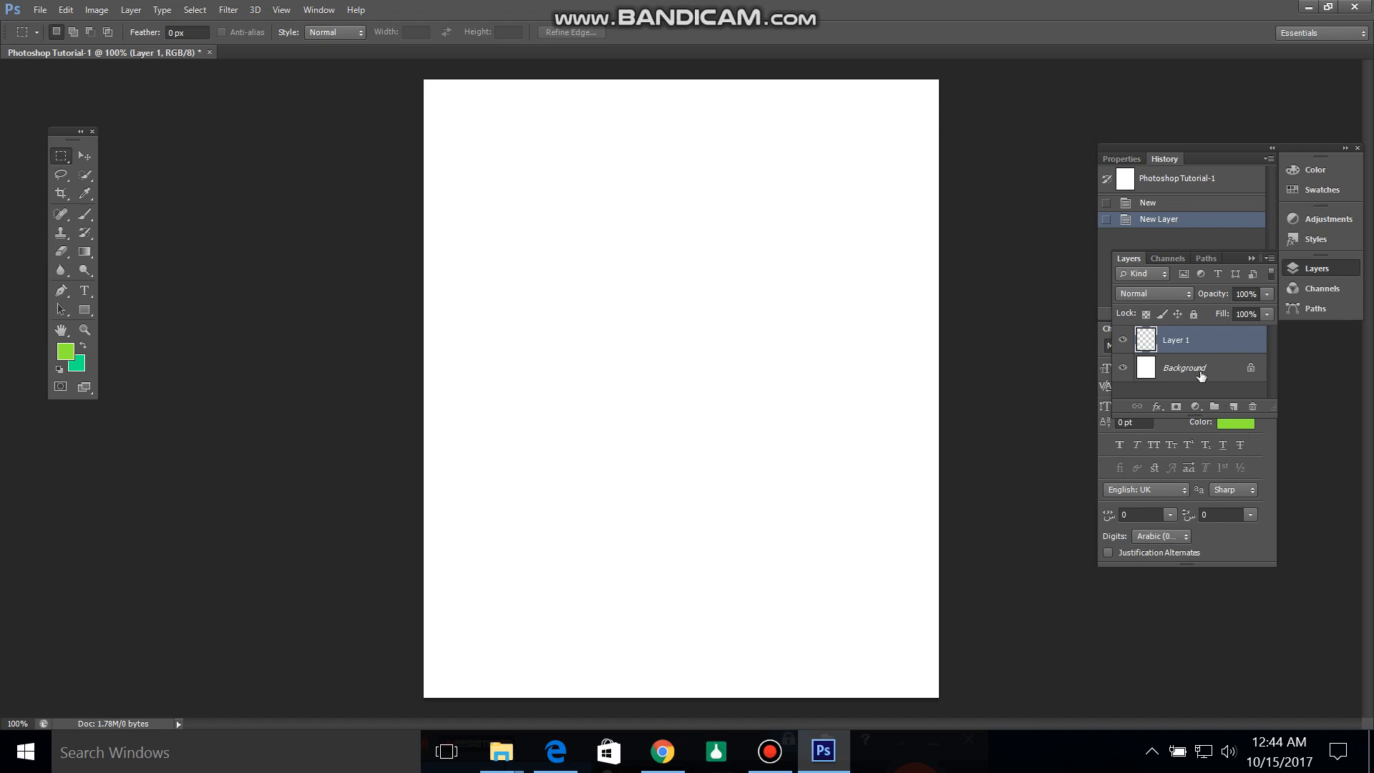
pyautogui.click(1197, 344)
pyautogui.hotkey('alt', 'BackSpace')
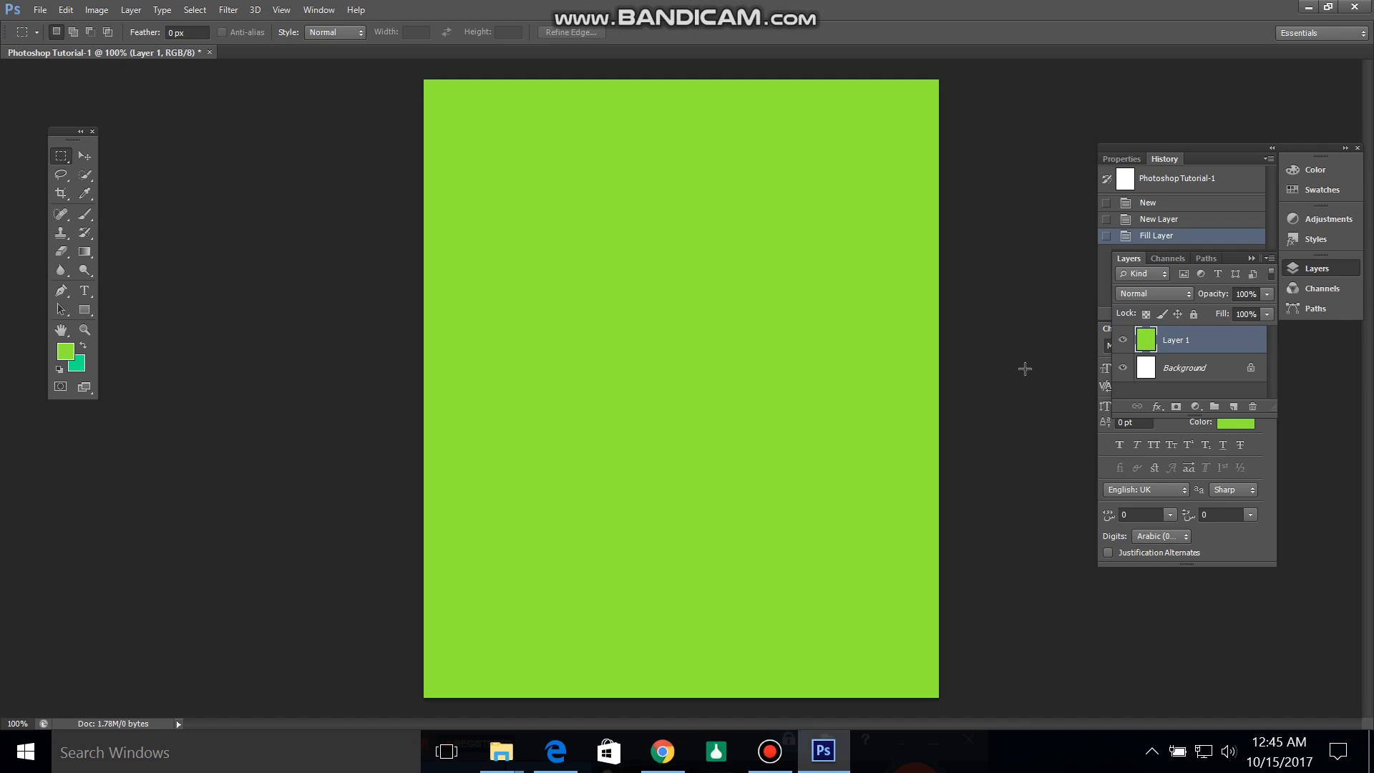
# Step: Scale the bright green layer to about 92% width and 37% height and place it near the canvas's upper edge
pyautogui.click(1193, 345)
pyautogui.hotkey('ctrl', 't')
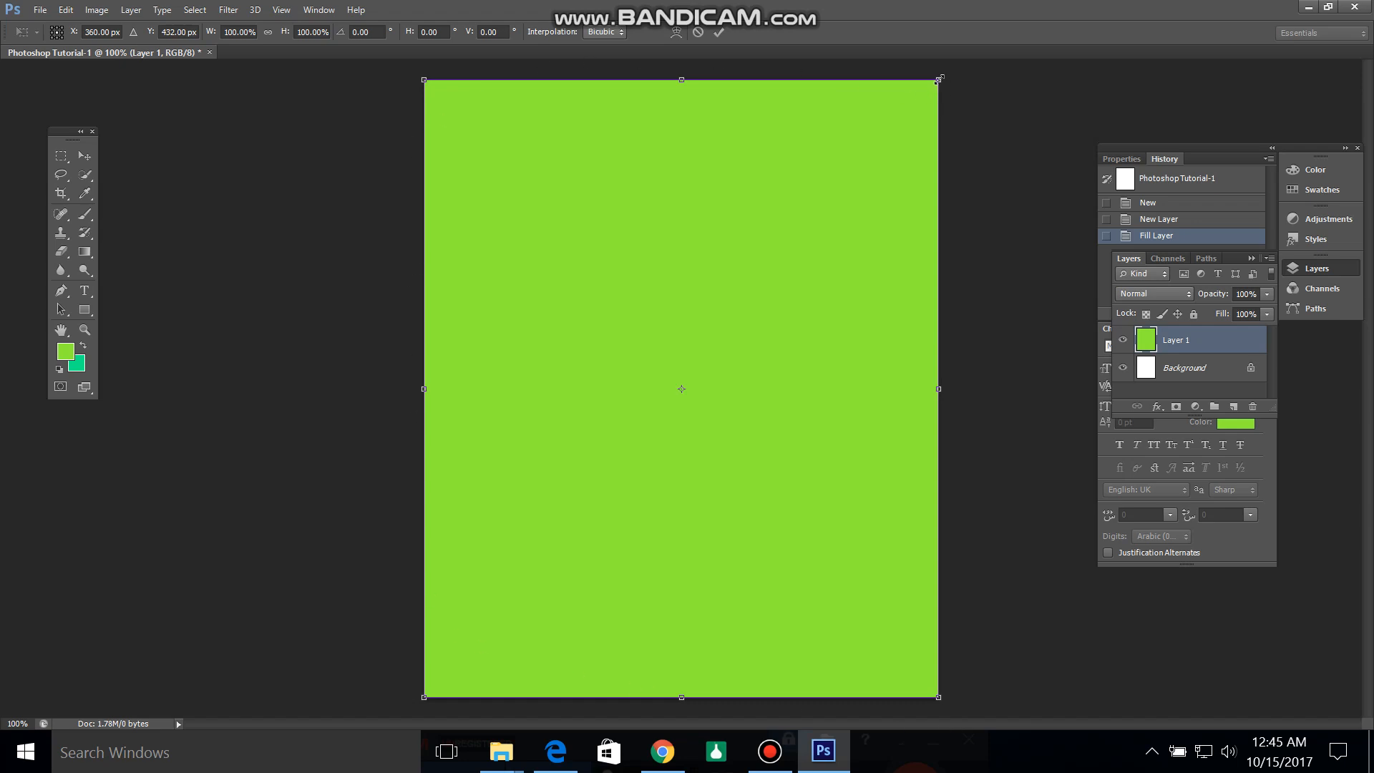
pyautogui.moveTo(938, 80); pyautogui.dragTo(767, 410)
pyautogui.moveTo(624, 478); pyautogui.dragTo(642, 158)
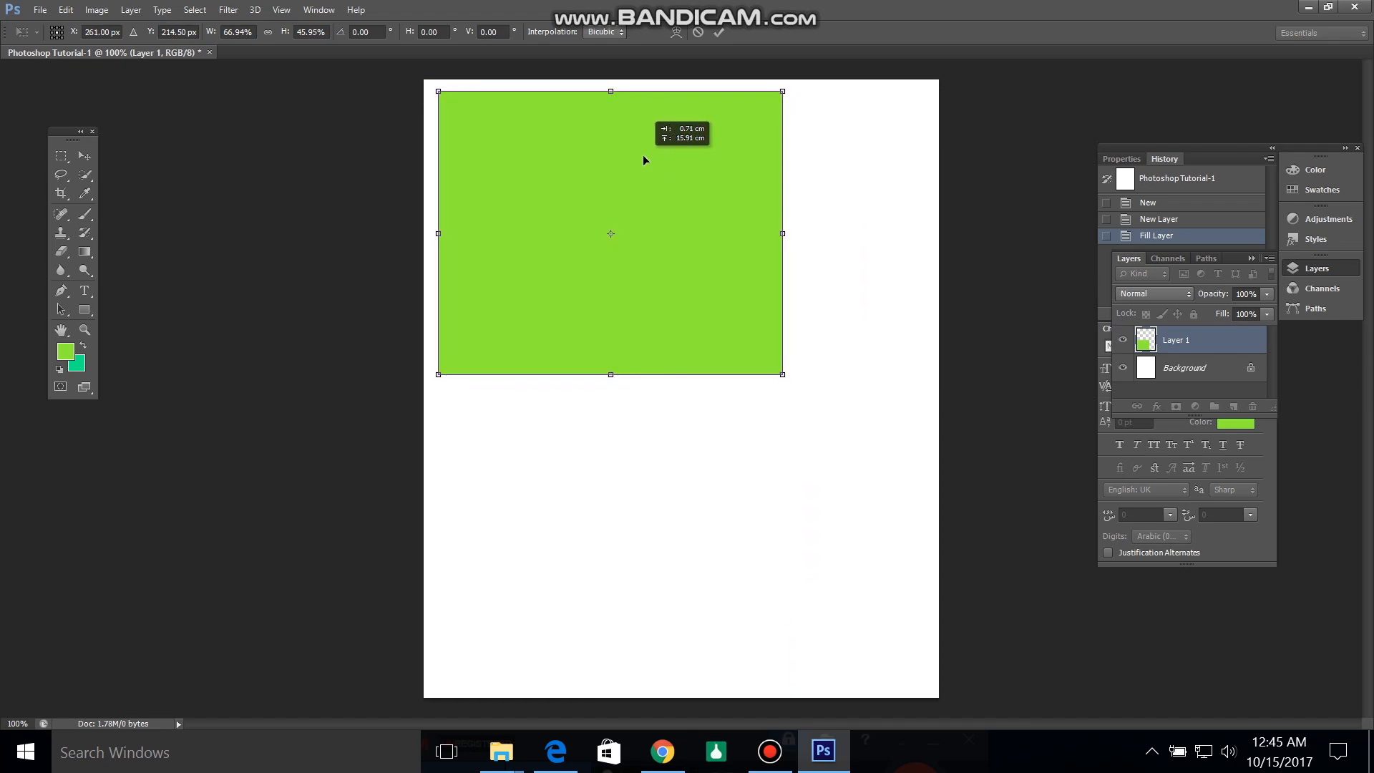
pyautogui.moveTo(783, 374); pyautogui.dragTo(913, 322)
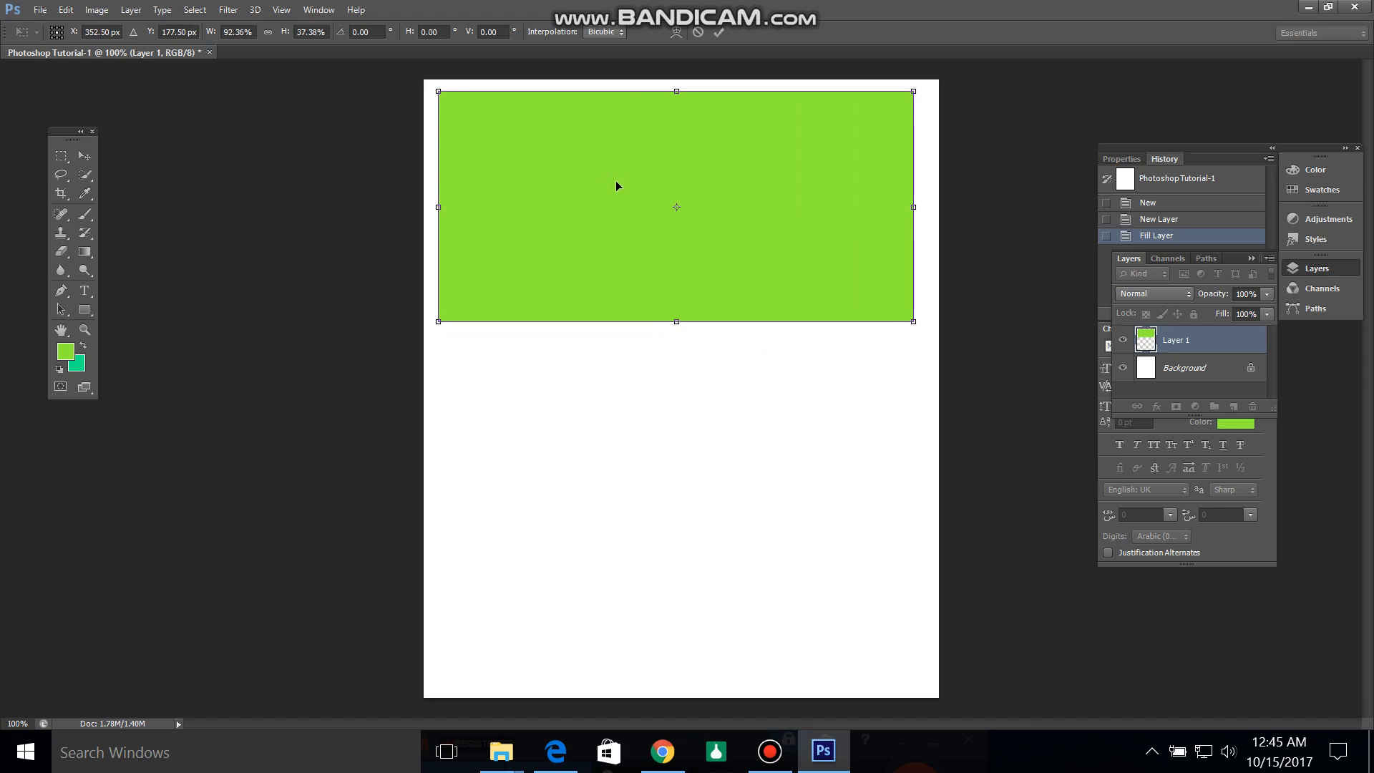
pyautogui.moveTo(621, 180); pyautogui.dragTo(618, 180)
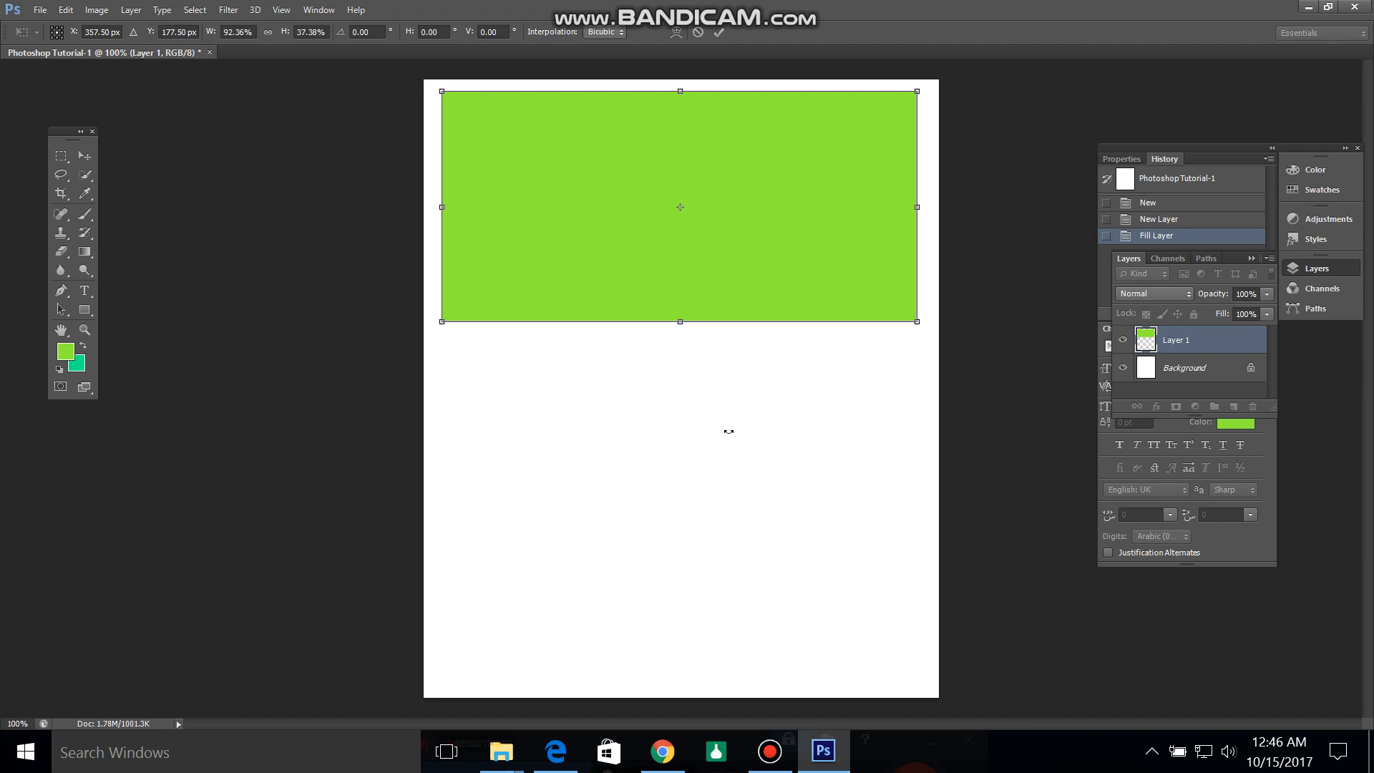
pyautogui.press('Return')
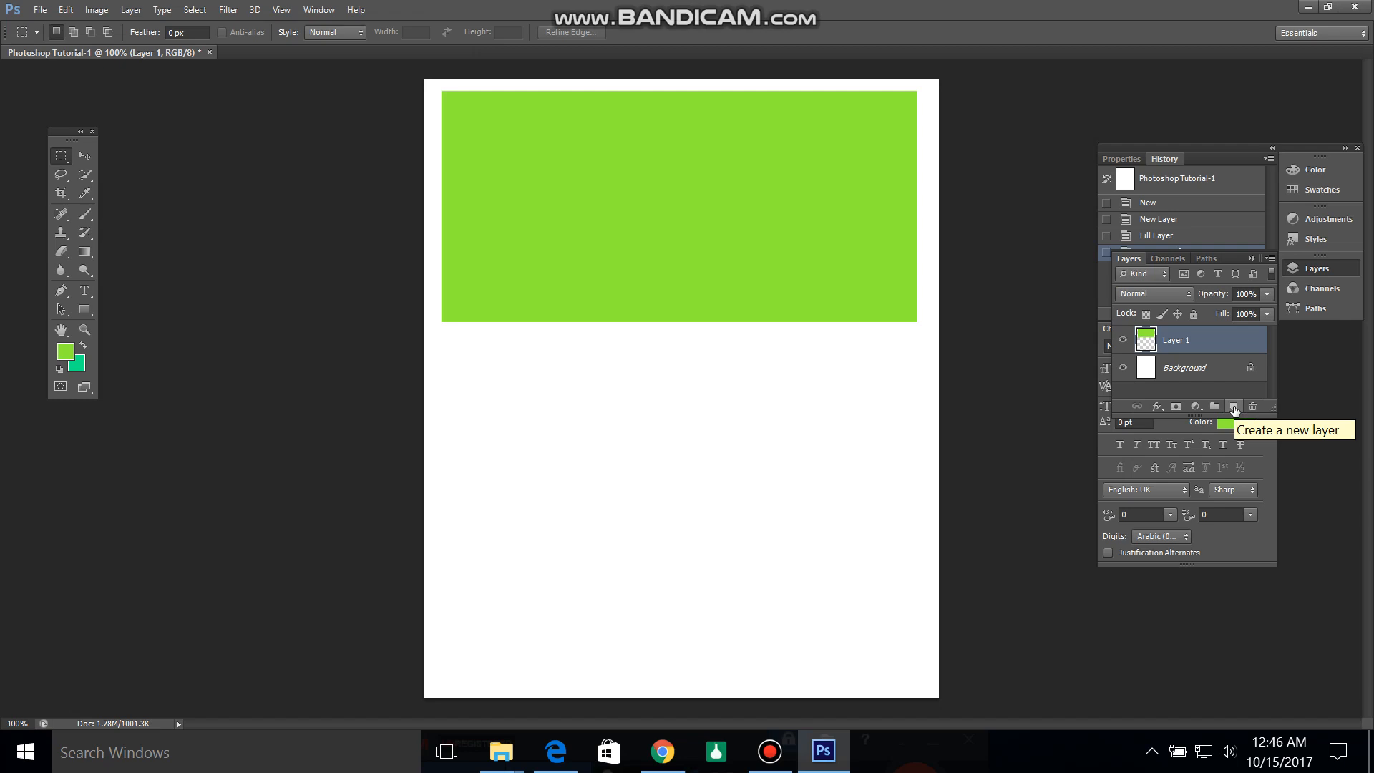
# Step: Add another layer and fill it with darker green 68a631 as the foreground color
pyautogui.click(1234, 406)
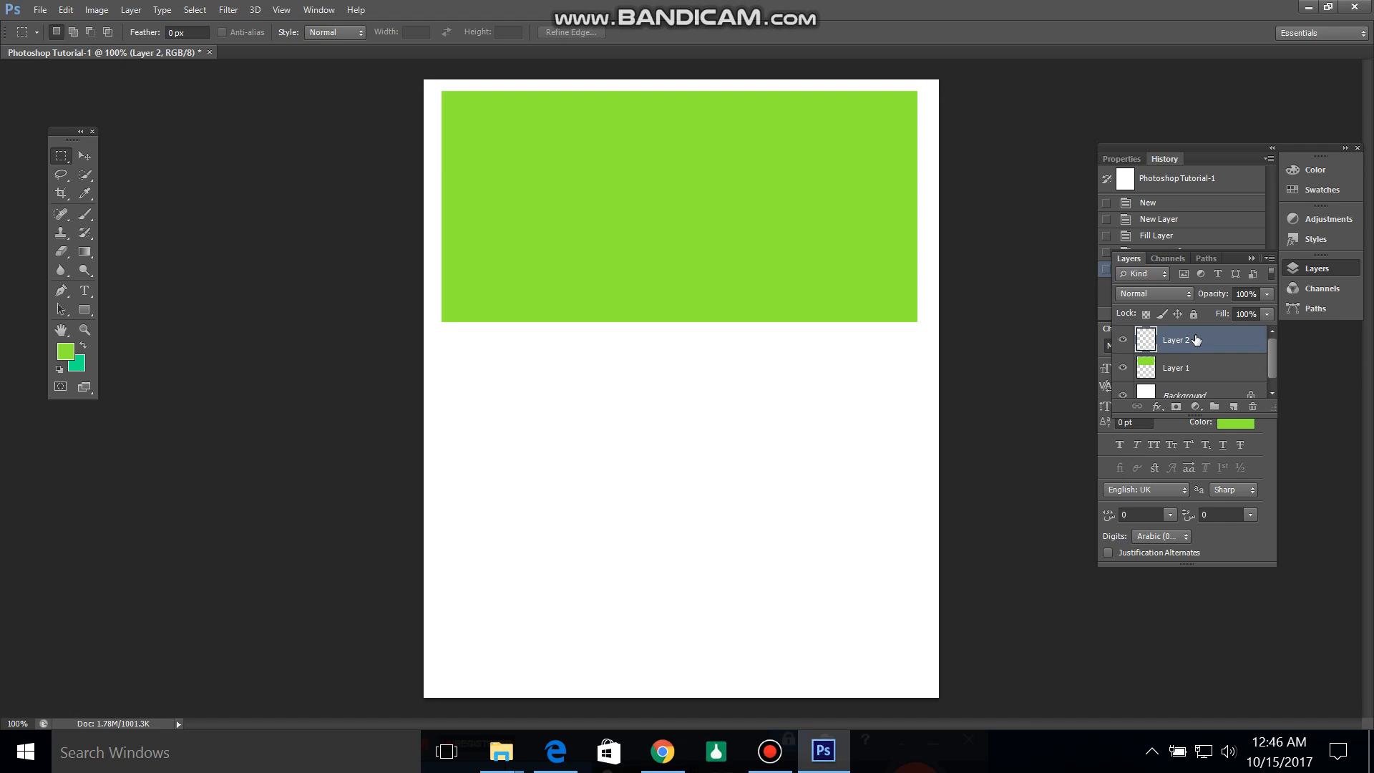
pyautogui.click(66, 351)
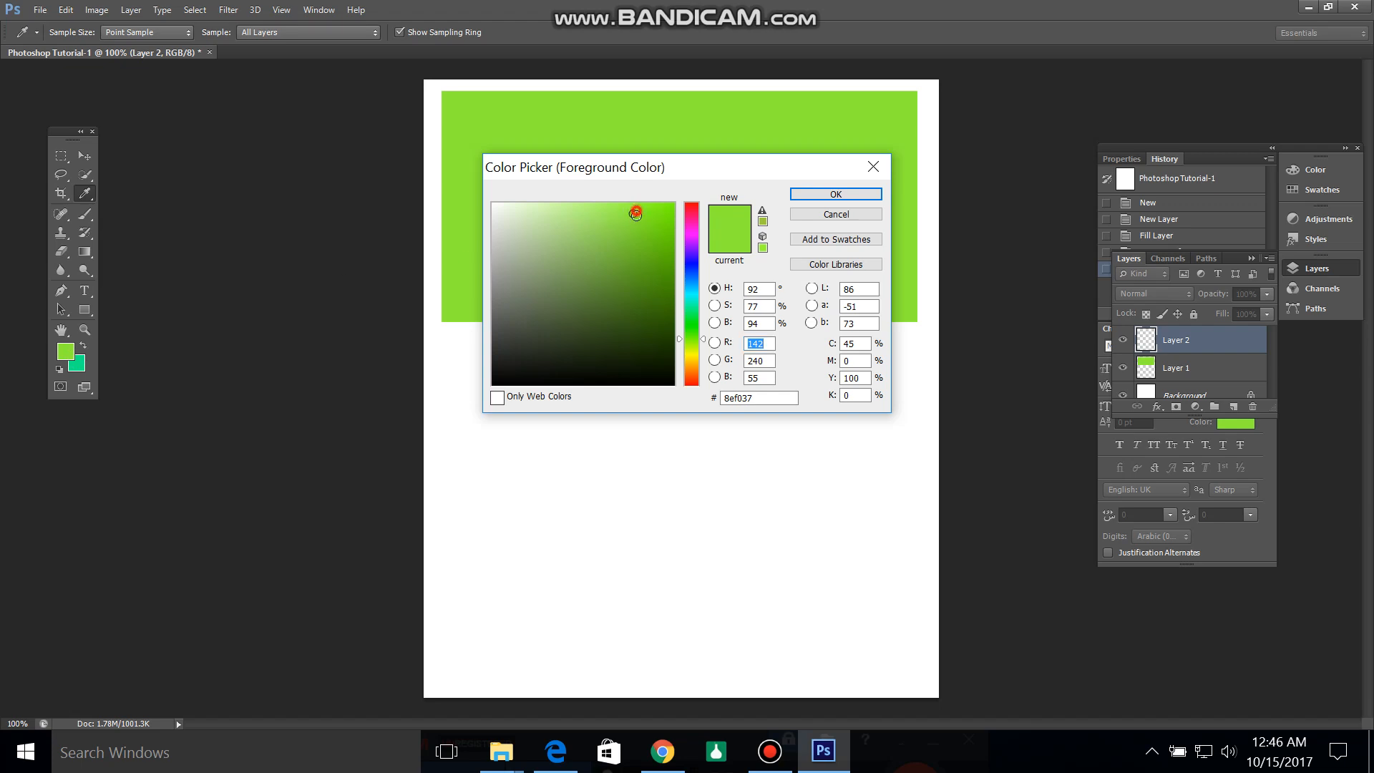
pyautogui.moveTo(636, 217)
pyautogui.mouseDown()
pyautogui.moveTo(649, 268)
pyautogui.moveTo(608, 258)
pyautogui.mouseUp()
pyautogui.moveTo(574, 250)
pyautogui.mouseDown()
pyautogui.moveTo(546, 319)
pyautogui.moveTo(515, 295)
pyautogui.moveTo(621, 266)
pyautogui.mouseUp()
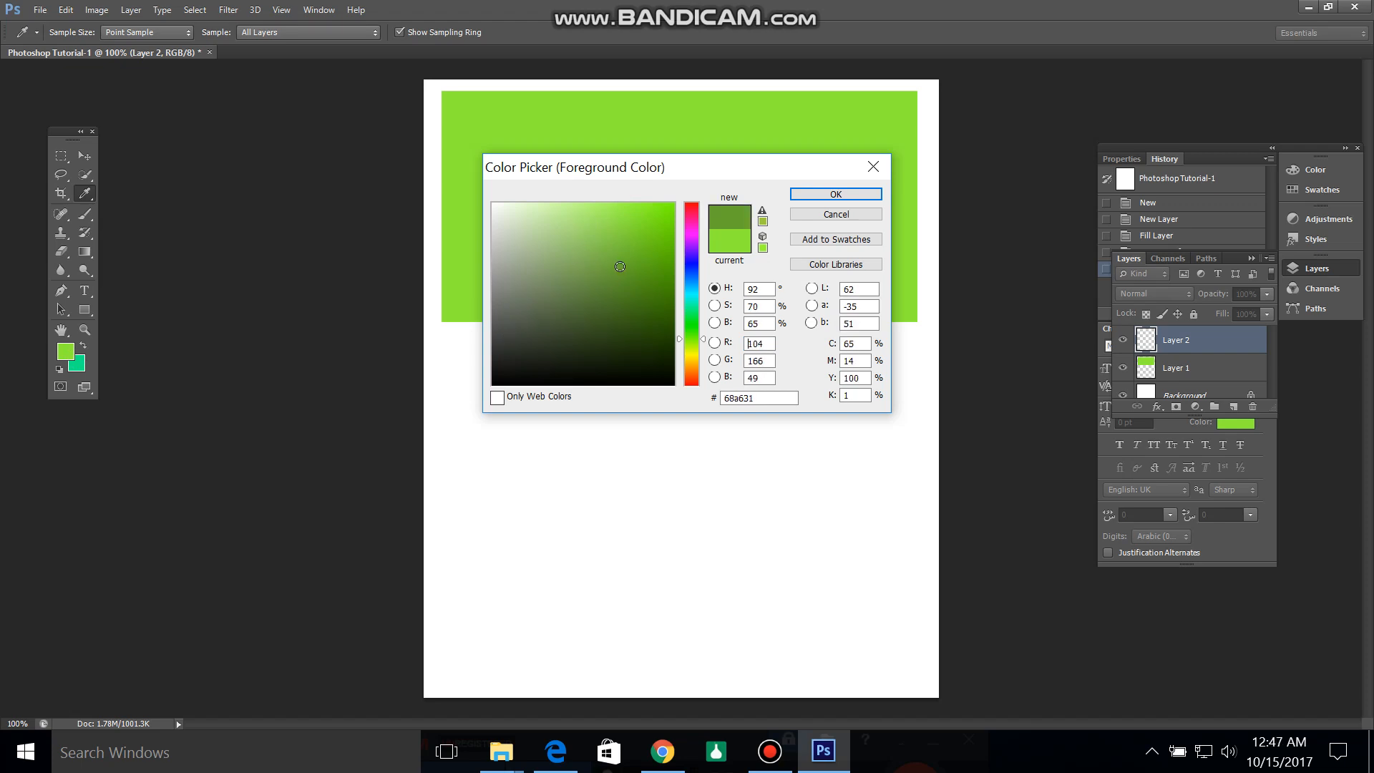
pyautogui.click(826, 192)
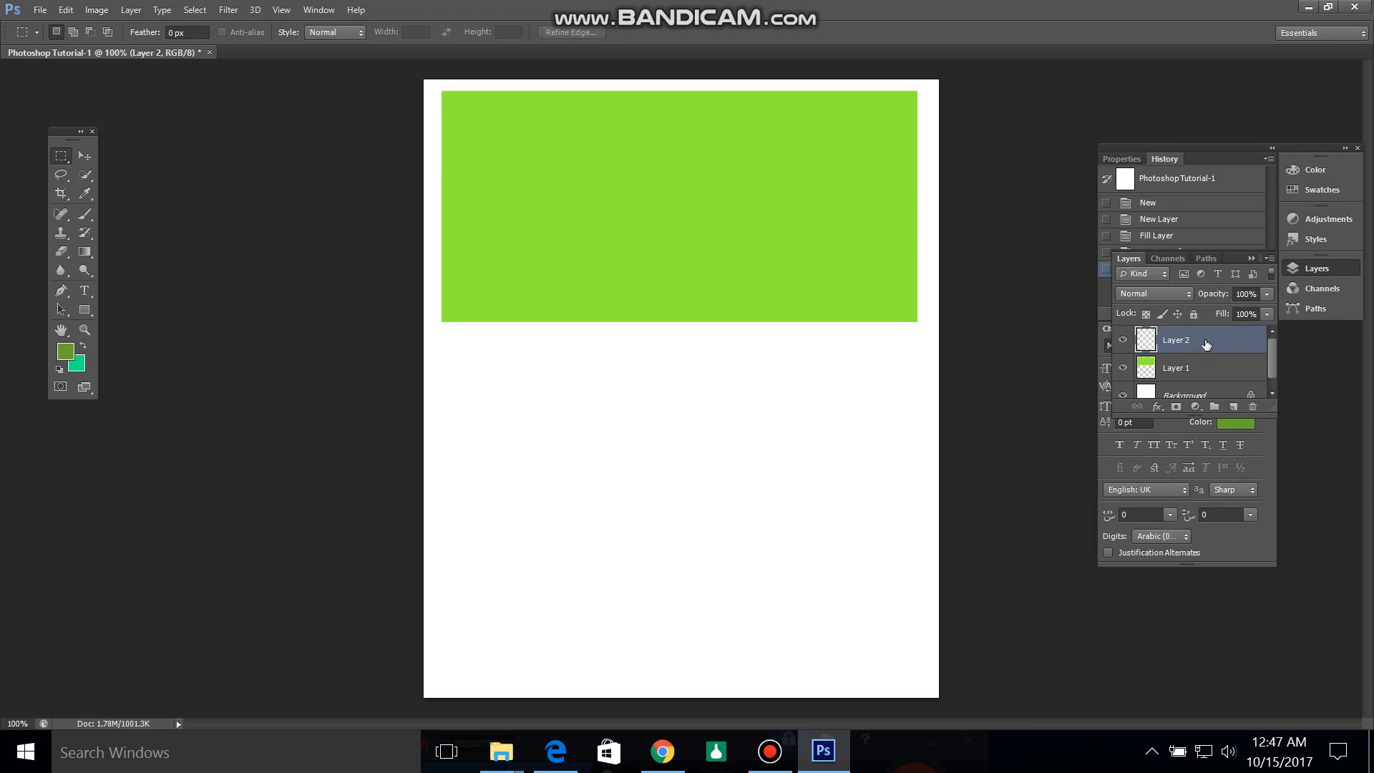
pyautogui.hotkey('alt', 'BackSpace')
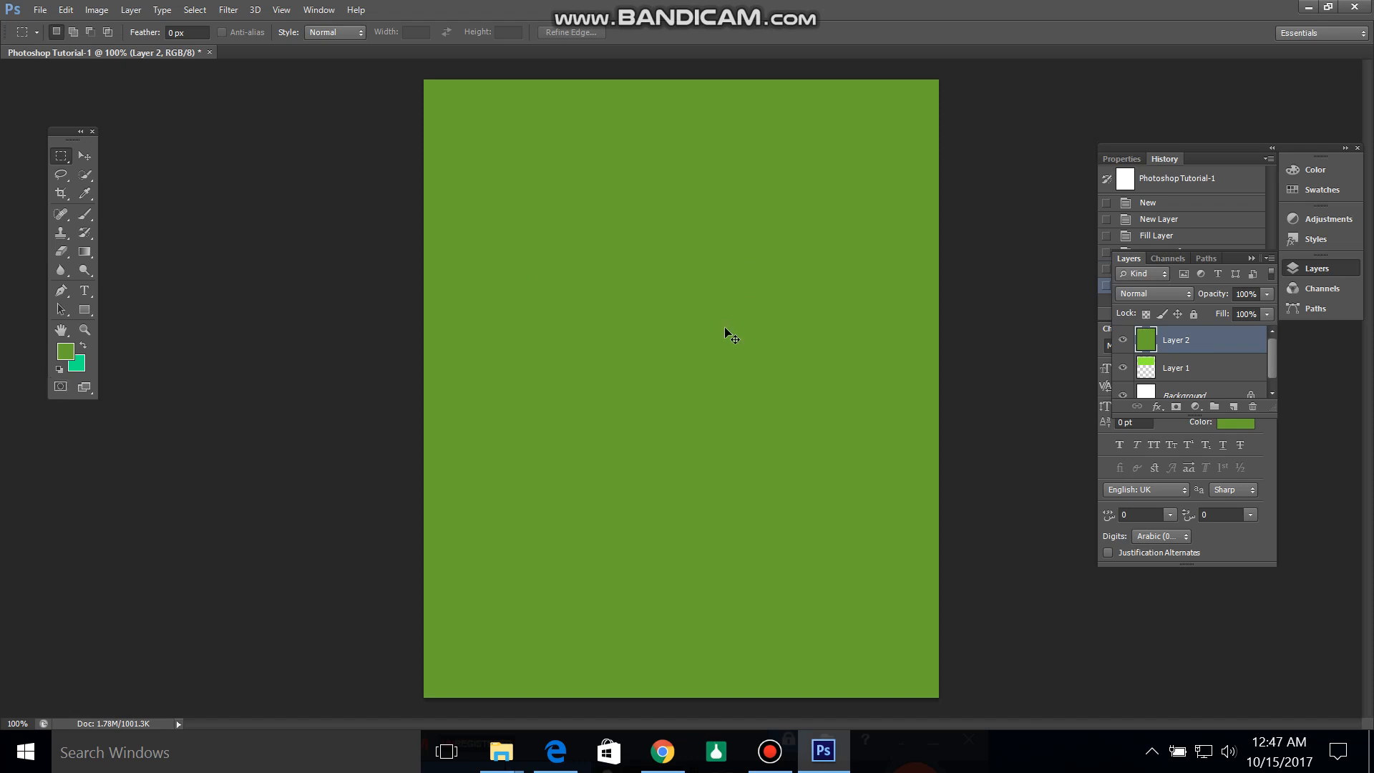
# Step: Scale the darker green layer to about 87% width and 33% height, placing it inside the bright green rectangle, slightly above its center
pyautogui.hotkey('ctrl', 't')
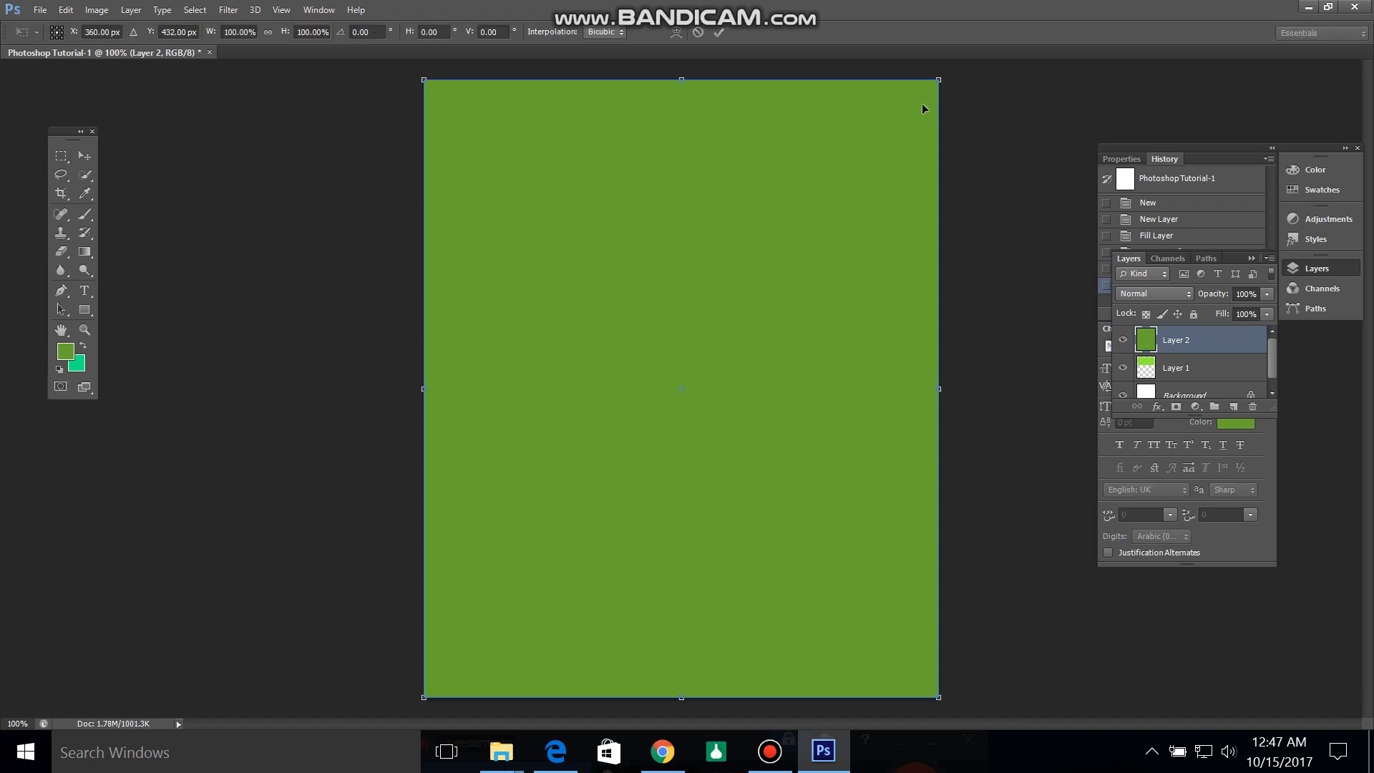
pyautogui.moveTo(938, 81); pyautogui.dragTo(826, 346)
pyautogui.moveTo(650, 426); pyautogui.dragTo(682, 201)
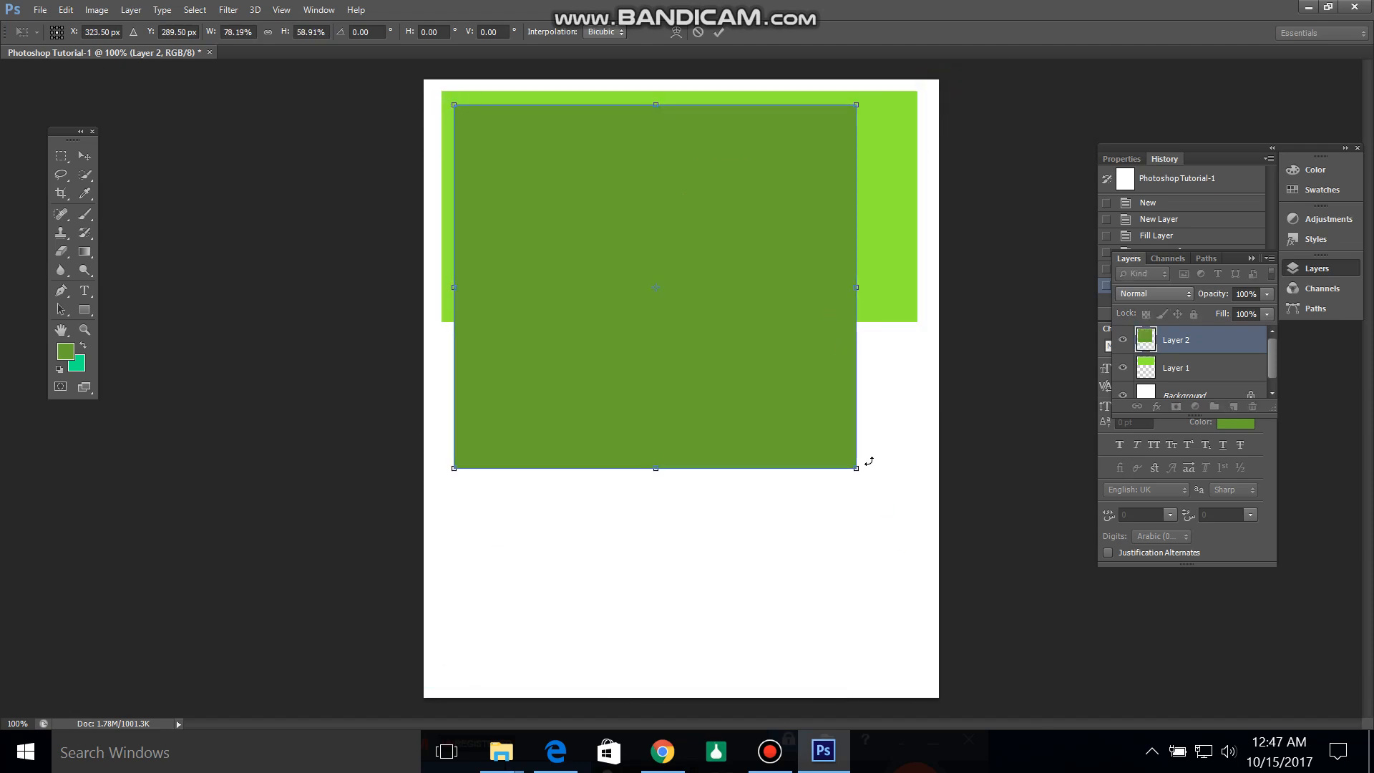
pyautogui.moveTo(857, 468); pyautogui.dragTo(901, 309)
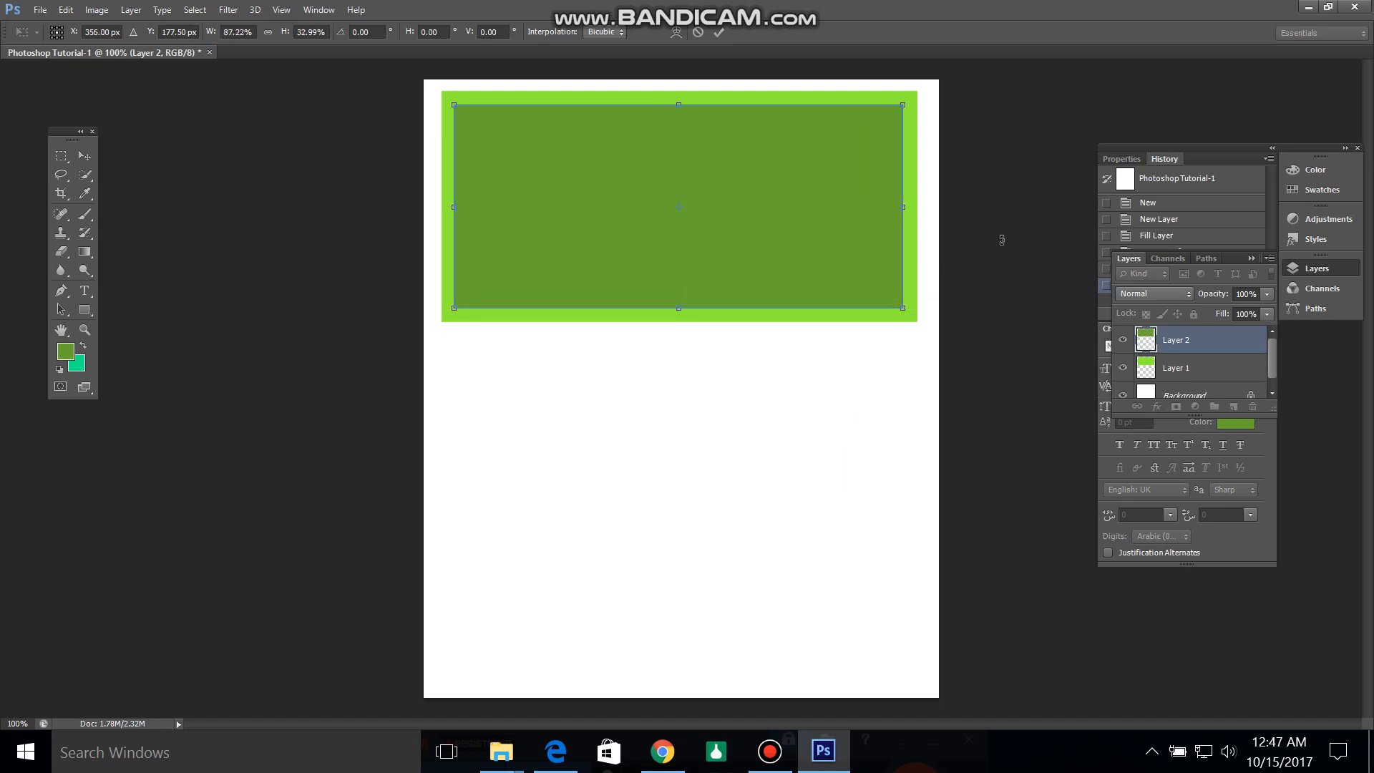
pyautogui.click(670, 209)
pyautogui.moveTo(670, 209)
pyautogui.mouseDown()
pyautogui.moveTo(664, 192)
pyautogui.moveTo(668, 203)
pyautogui.mouseUp()
pyautogui.moveTo(678, 300); pyautogui.dragTo(675, 298)
pyautogui.moveTo(692, 181); pyautogui.dragTo(688, 179)
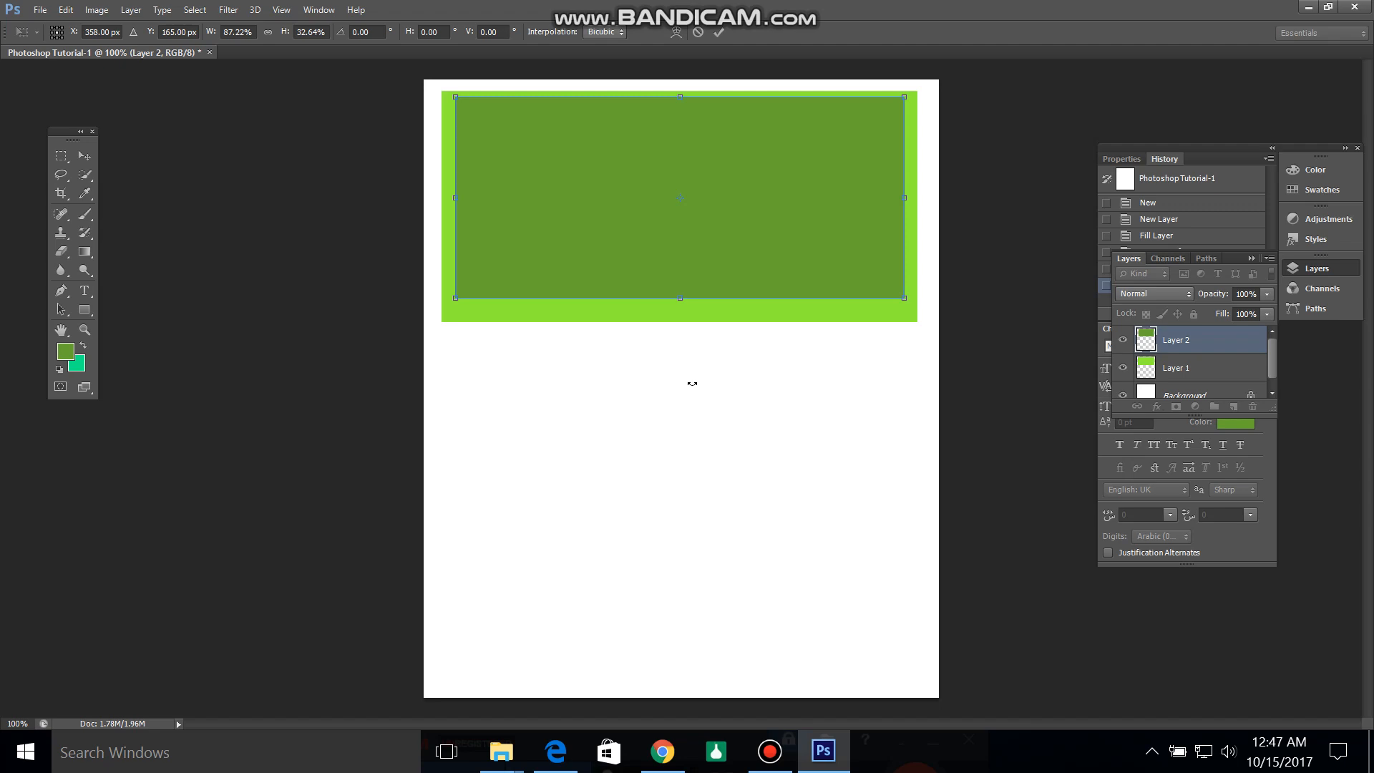
pyautogui.press('Return')
pyautogui.press('m')
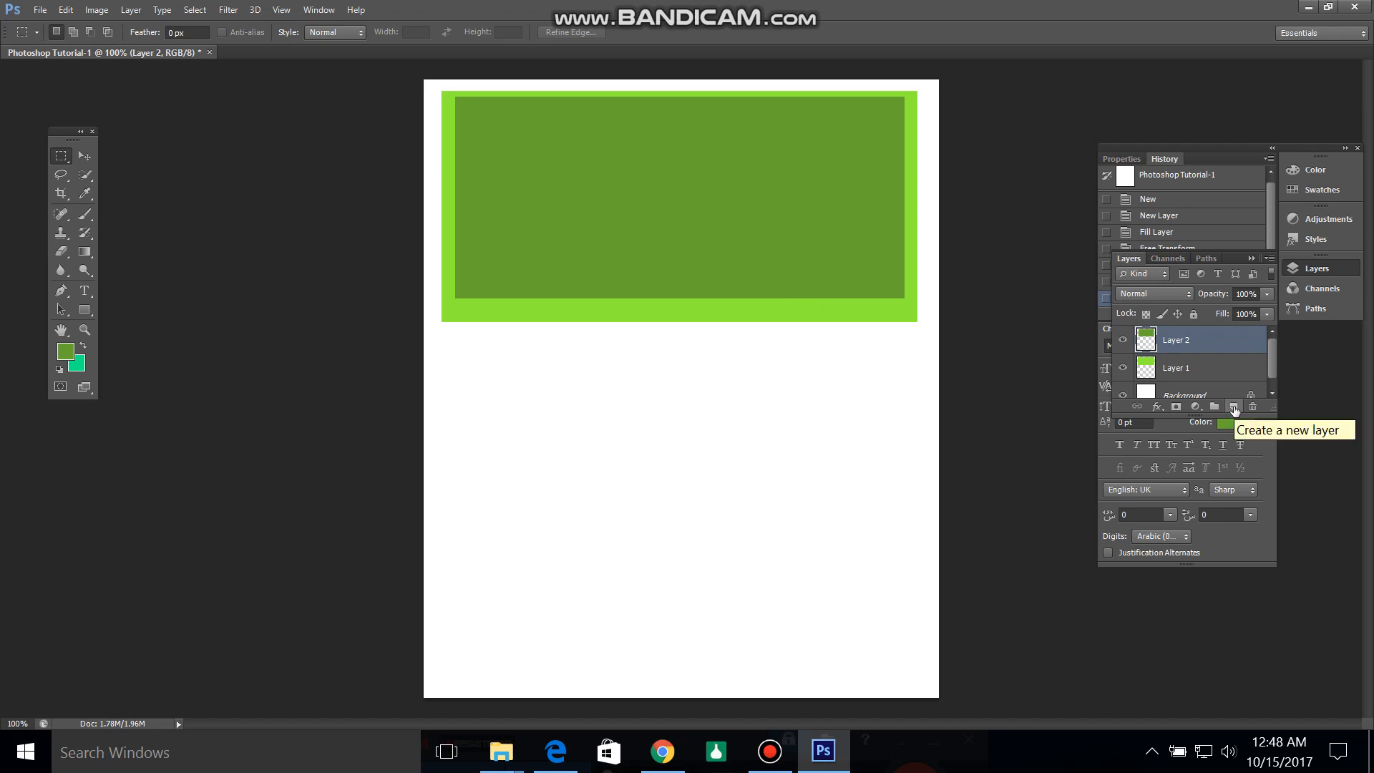
# Step: Add a third layer and fill it with purple 5423d0 as the foreground color
pyautogui.click(1234, 407)
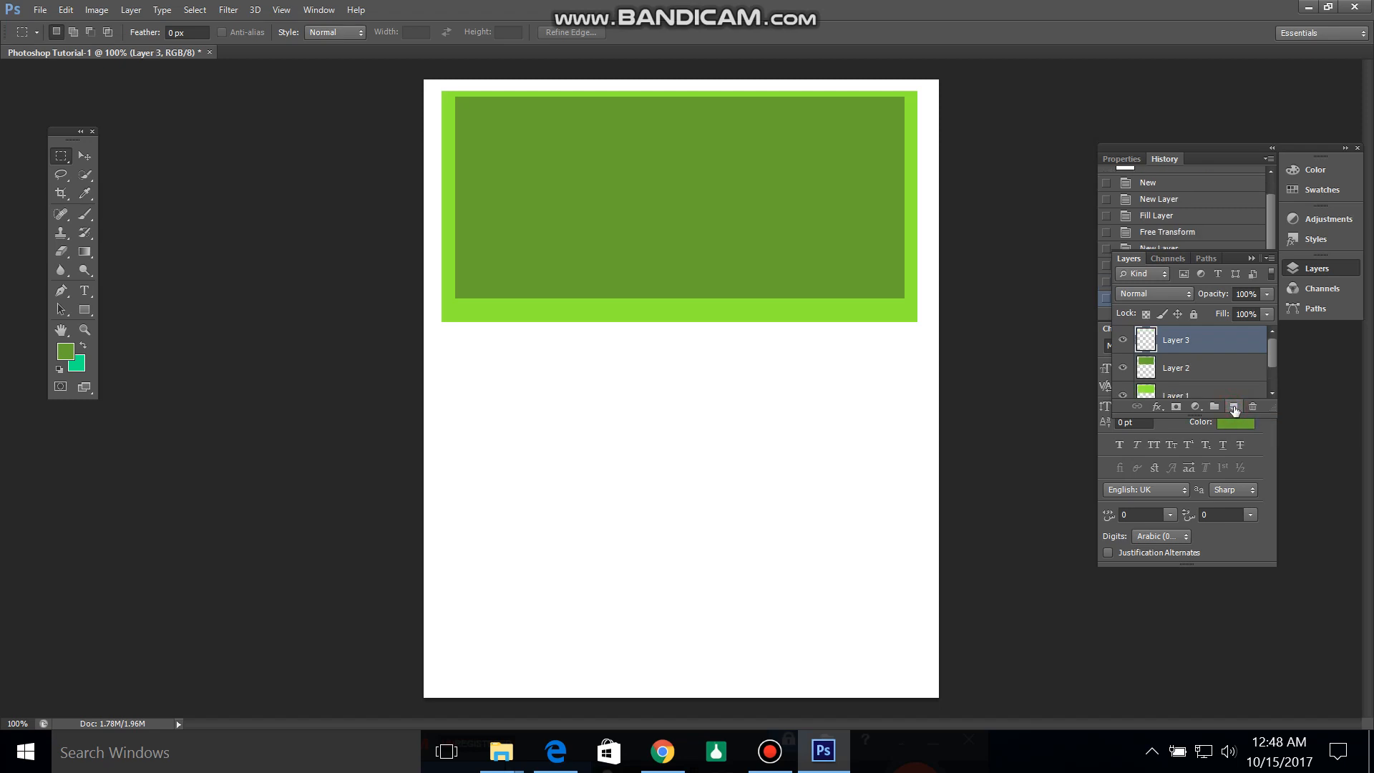
pyautogui.click(66, 358)
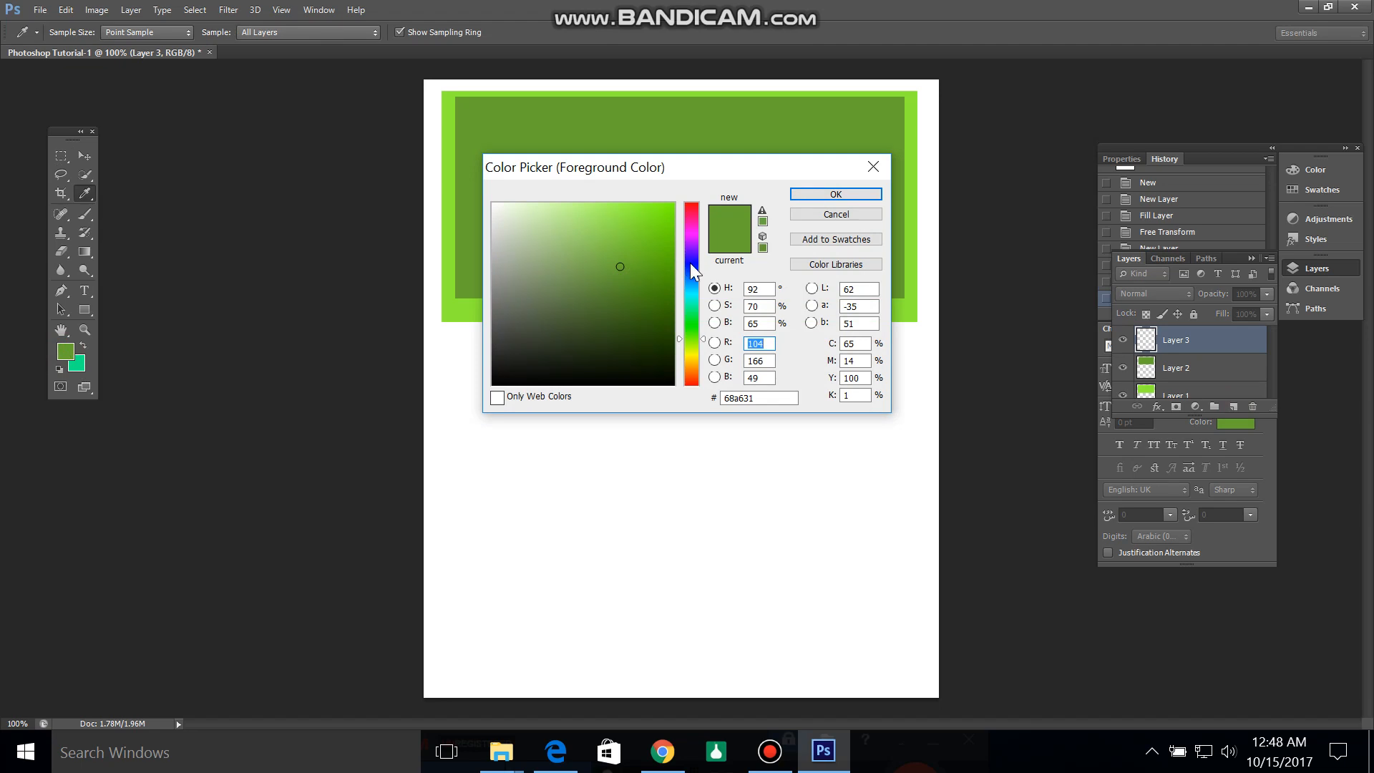
pyautogui.moveTo(676, 338)
pyautogui.mouseDown()
pyautogui.moveTo(683, 255)
pyautogui.moveTo(643, 236)
pyautogui.mouseUp()
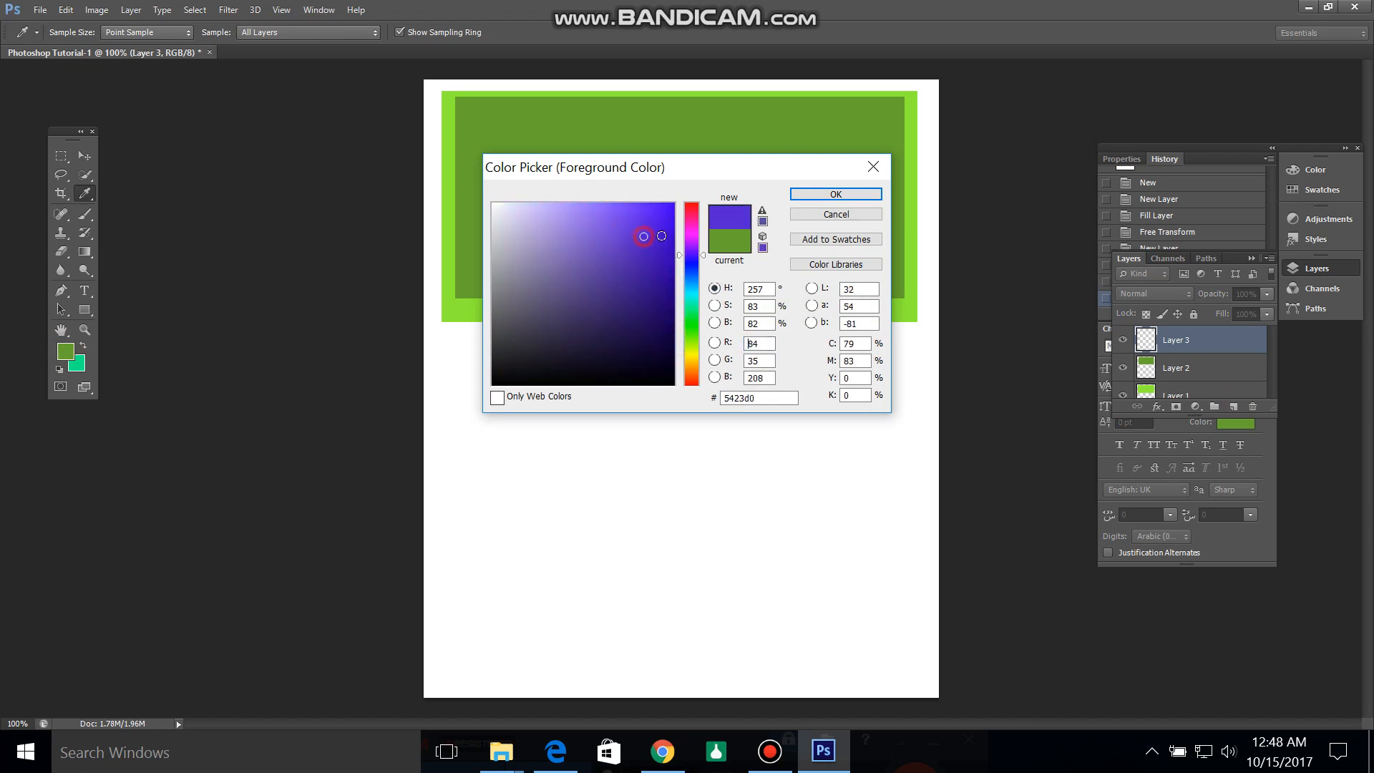
pyautogui.click(842, 199)
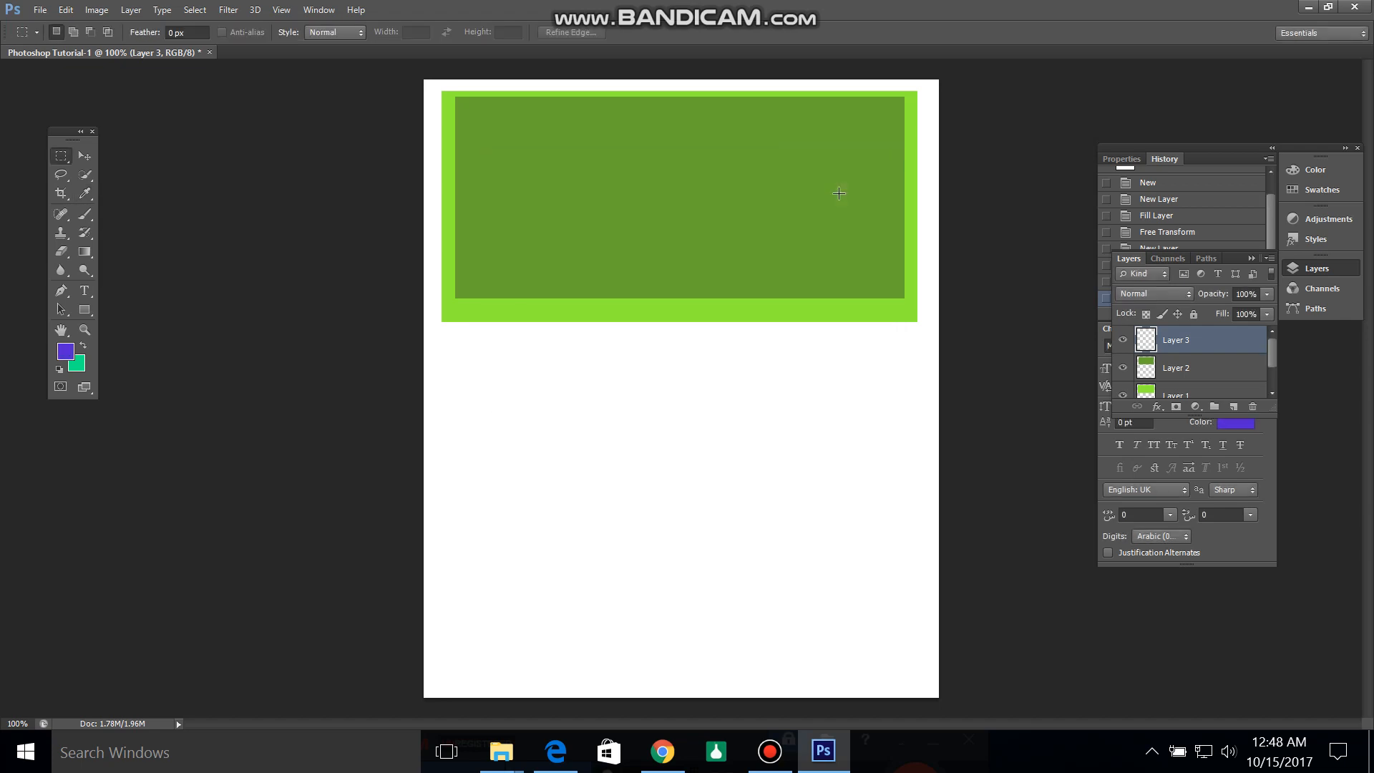
pyautogui.hotkey('alt', 'BackSpace')
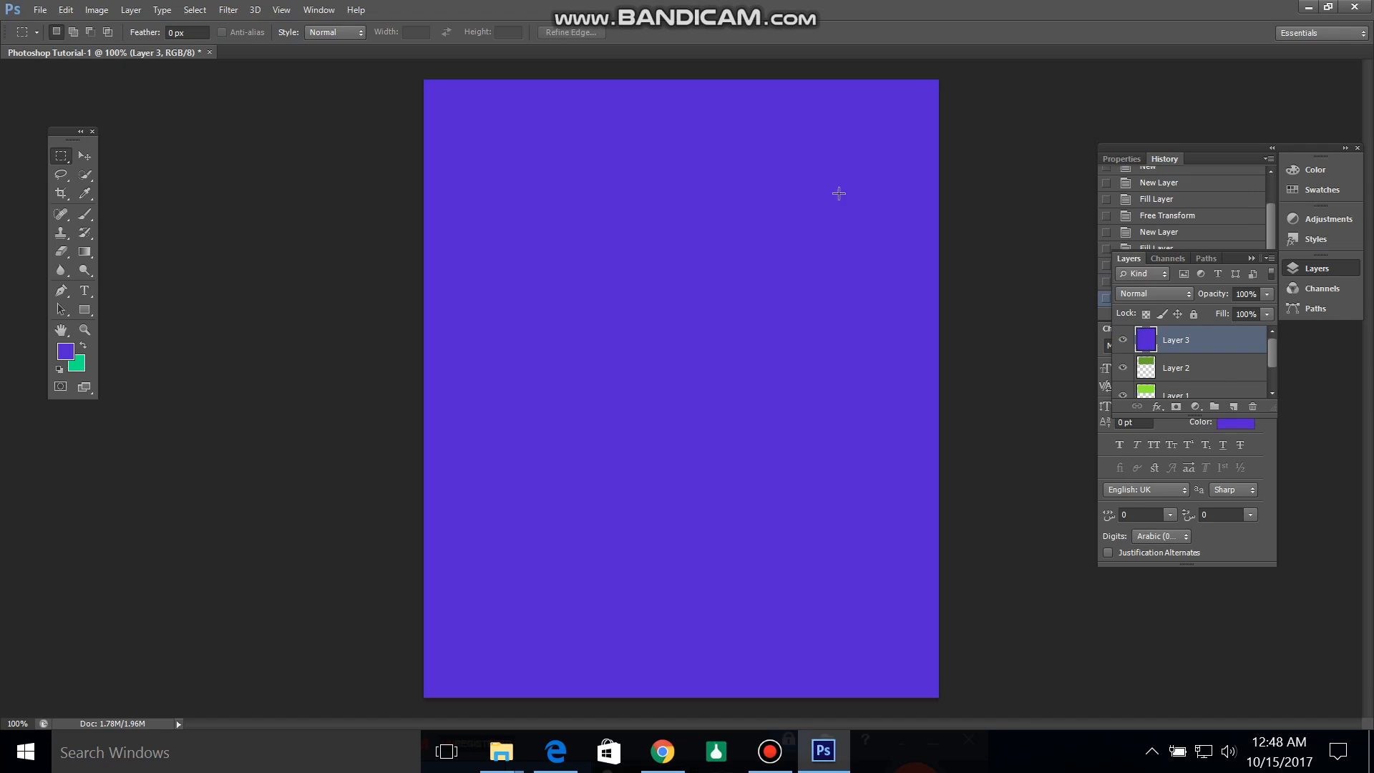
# Step: Scale the purple layer to about 10% width and 12% height, placing it directly beneath the bright green rectangle near its horizontal center
pyautogui.hotkey('ctrl', 't')
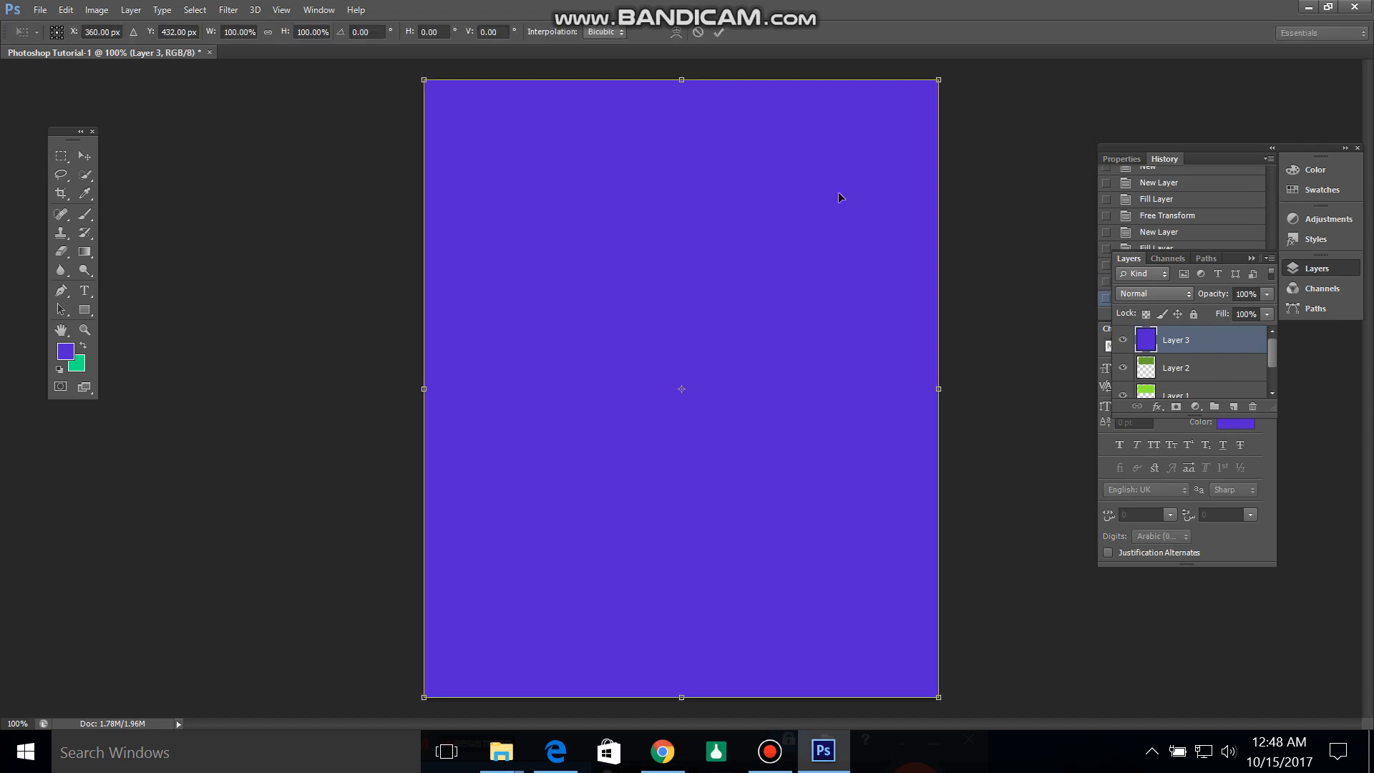
pyautogui.moveTo(938, 80); pyautogui.dragTo(656, 384)
pyautogui.moveTo(570, 454); pyautogui.dragTo(678, 392)
pyautogui.moveTo(764, 632); pyautogui.dragTo(712, 486)
pyautogui.click(621, 404)
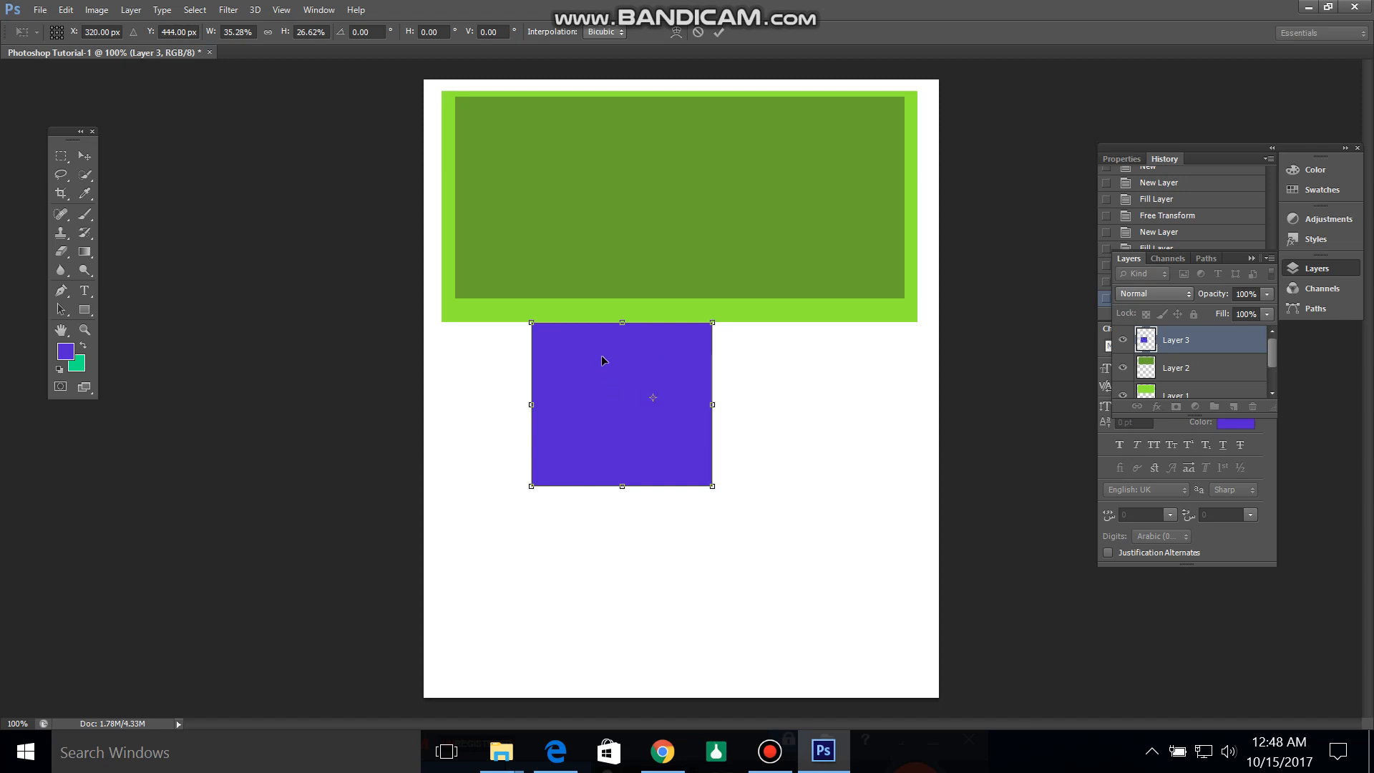
pyautogui.moveTo(604, 361); pyautogui.dragTo(662, 357)
pyautogui.moveTo(771, 488); pyautogui.dragTo(713, 437)
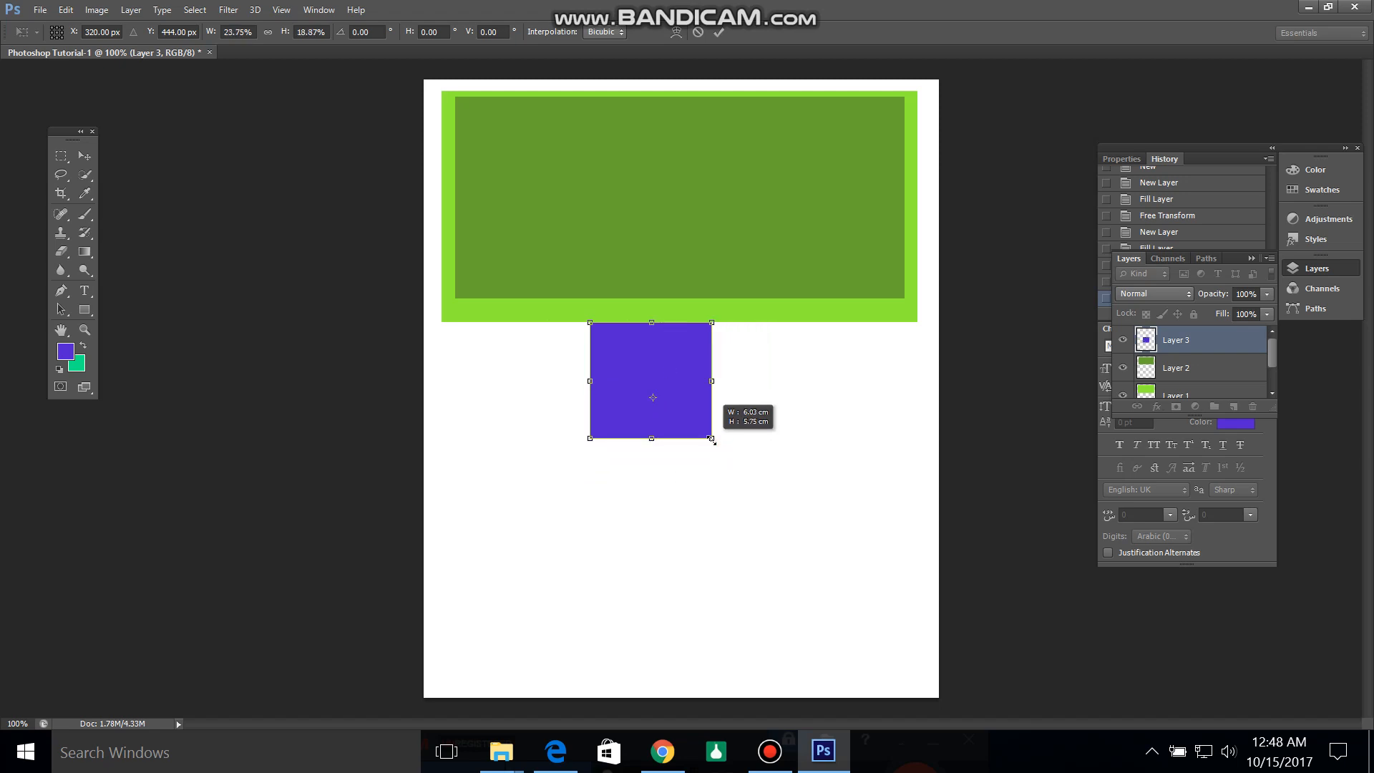
pyautogui.moveTo(675, 367); pyautogui.dragTo(706, 367)
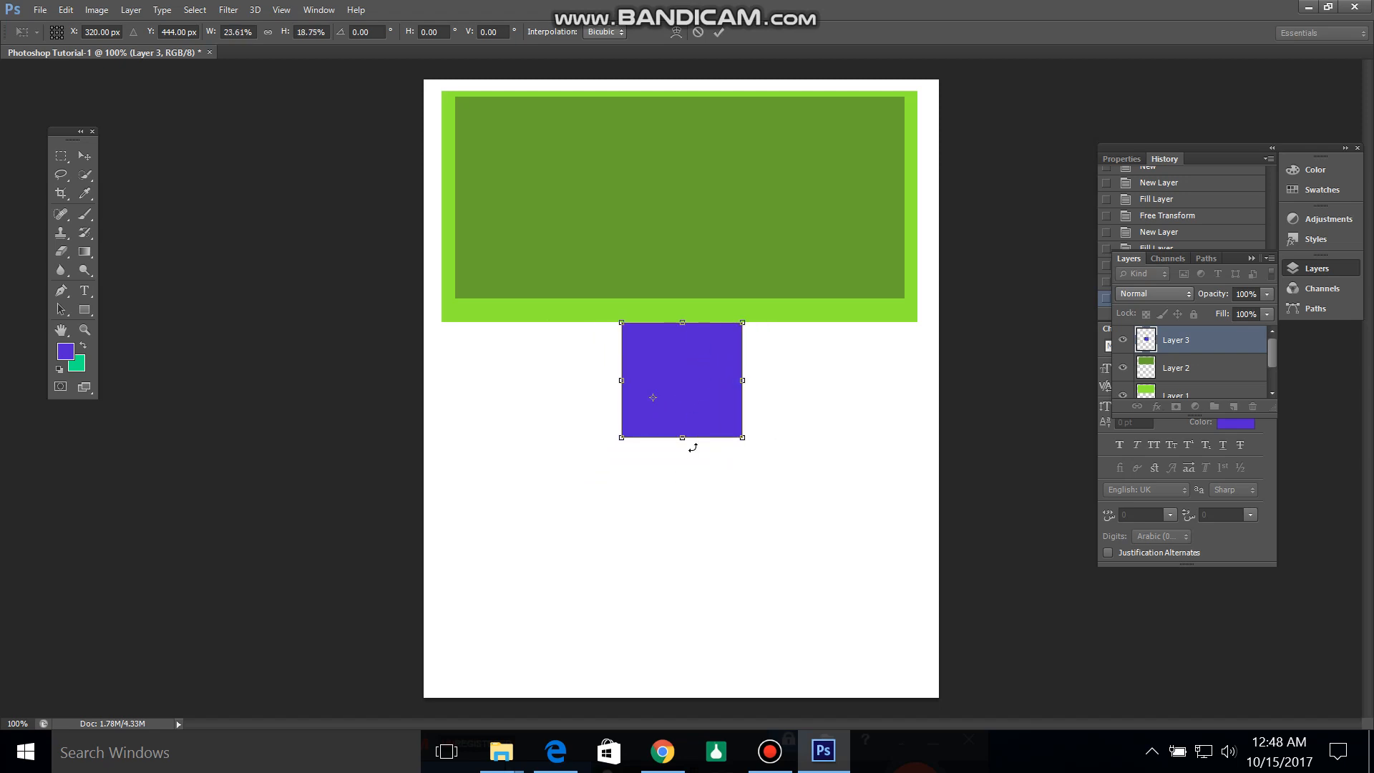
pyautogui.moveTo(682, 439); pyautogui.dragTo(682, 395)
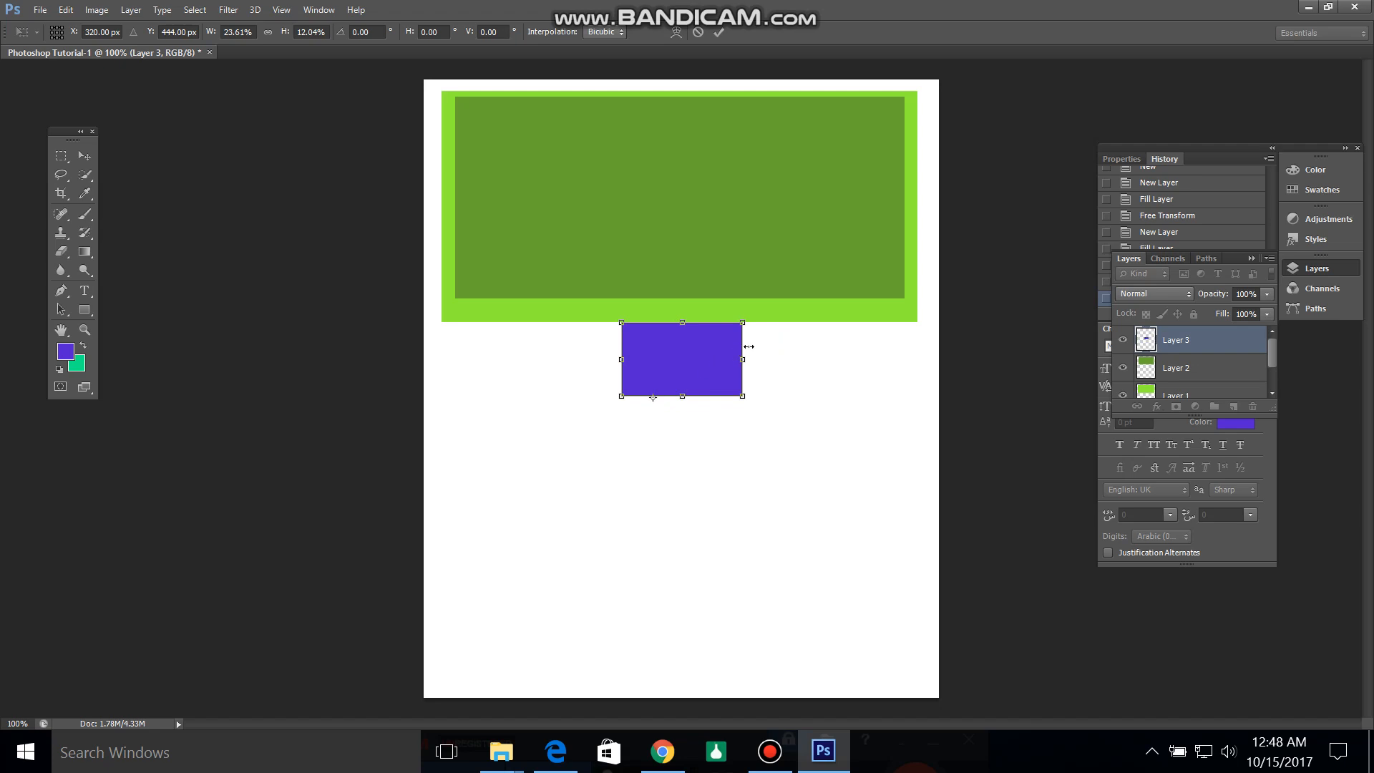
pyautogui.moveTo(742, 359); pyautogui.dragTo(702, 360)
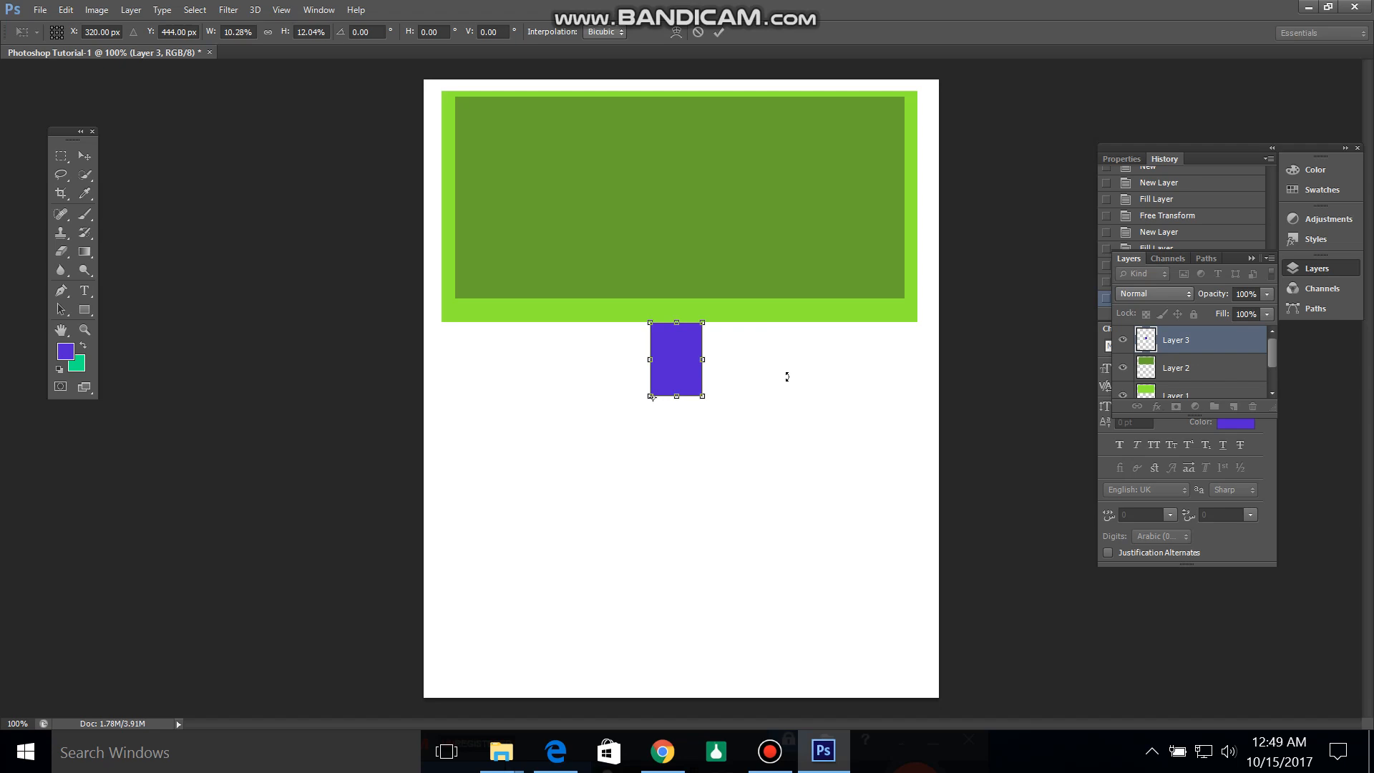
pyautogui.press('Return')
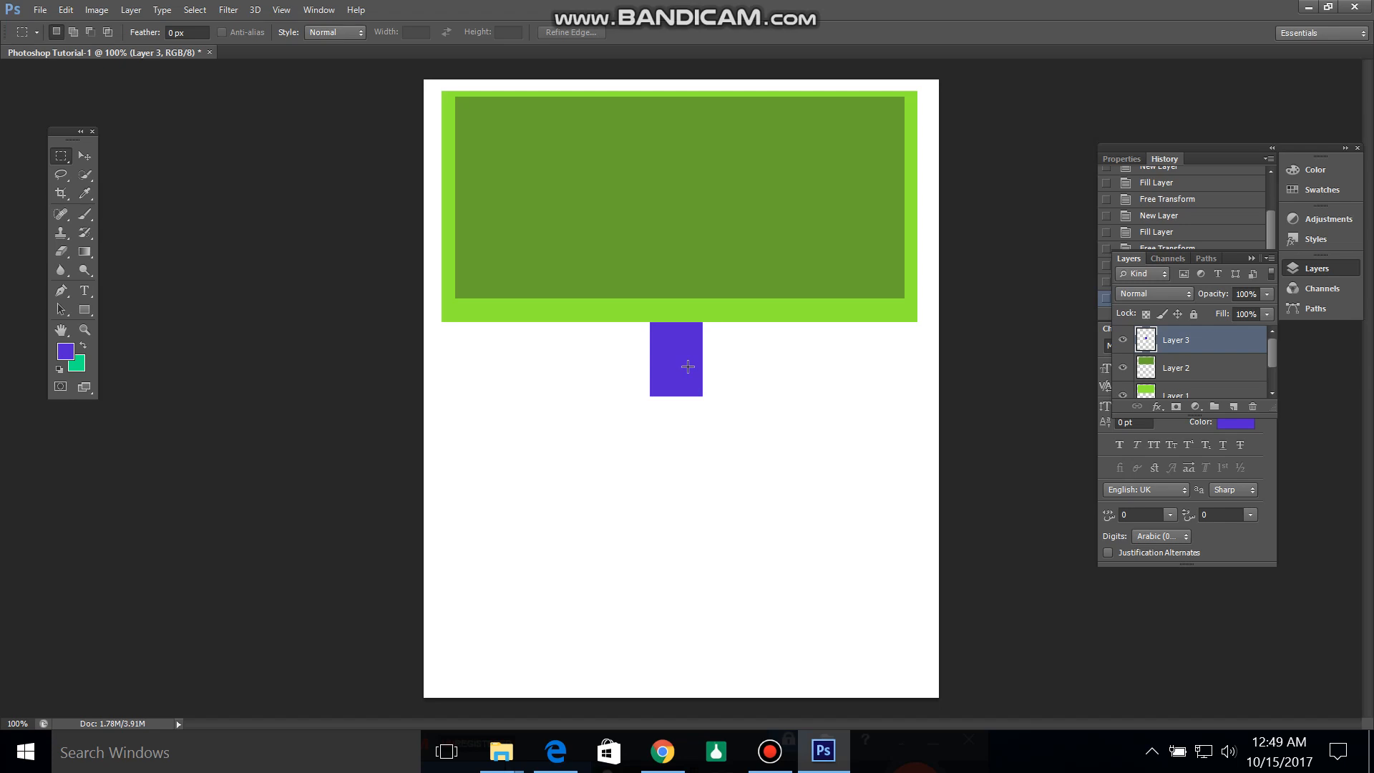
# Step: Duplicate the small purple rectangle about 4.2 cm straight down, aligned with the original and leaving a narrow gap between them
pyautogui.moveTo(680, 366); pyautogui.dragTo(709, 396)
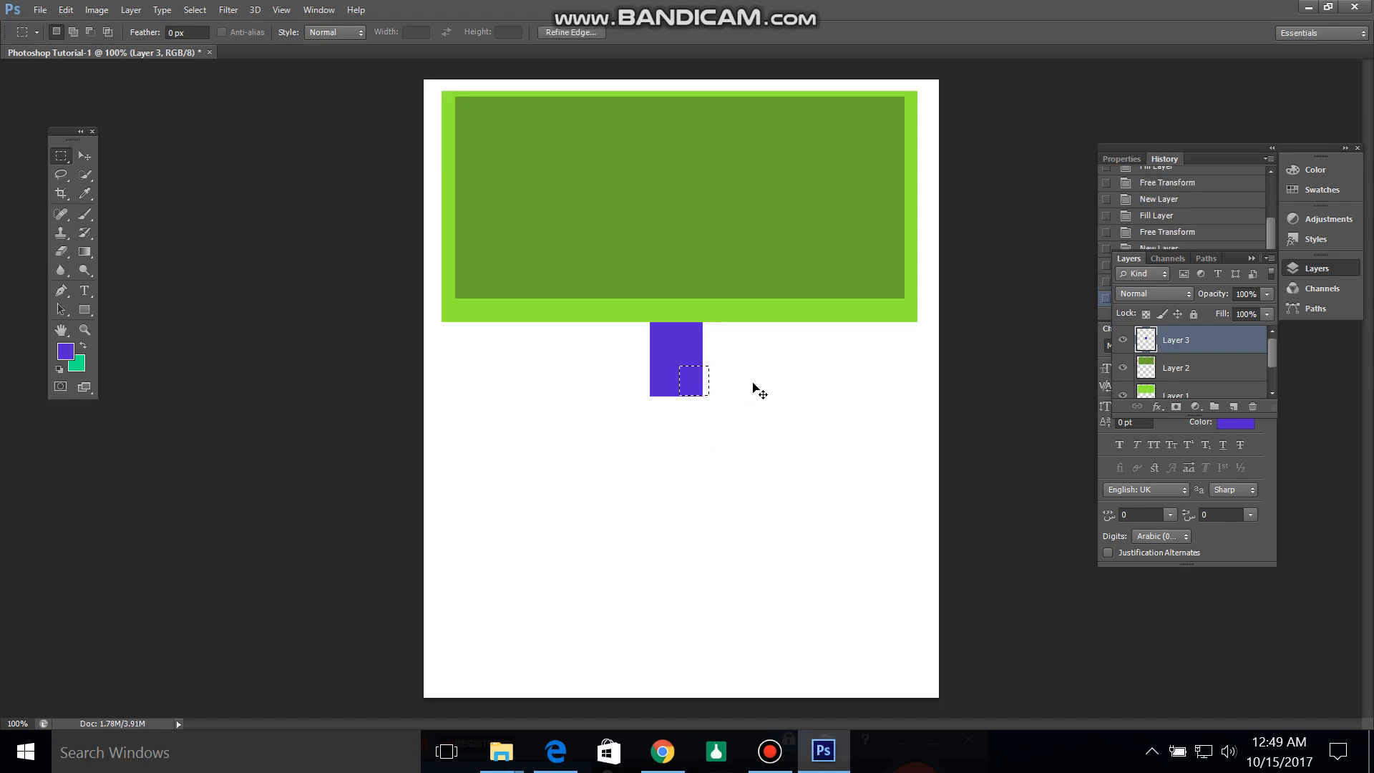
pyautogui.click(744, 373)
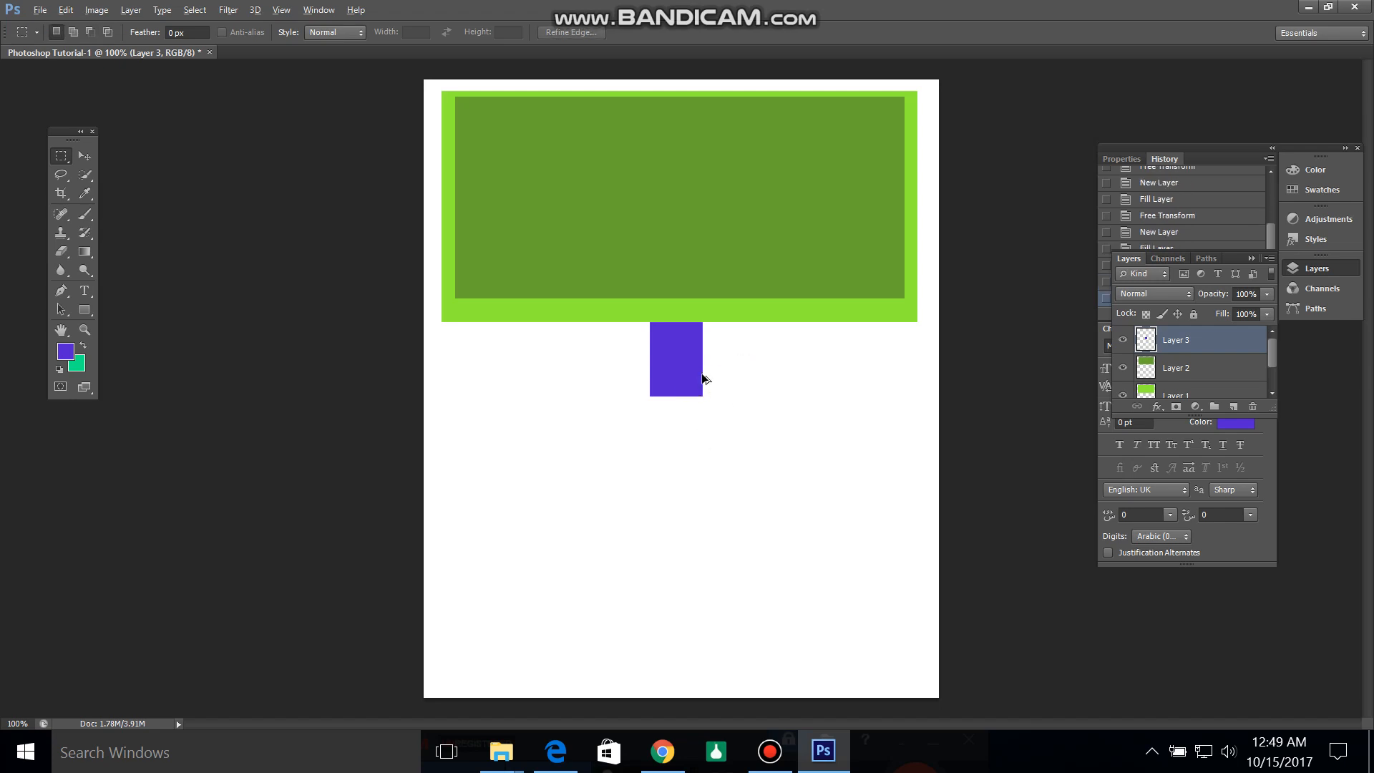
pyautogui.moveTo(673, 371); pyautogui.dragTo(671, 456)
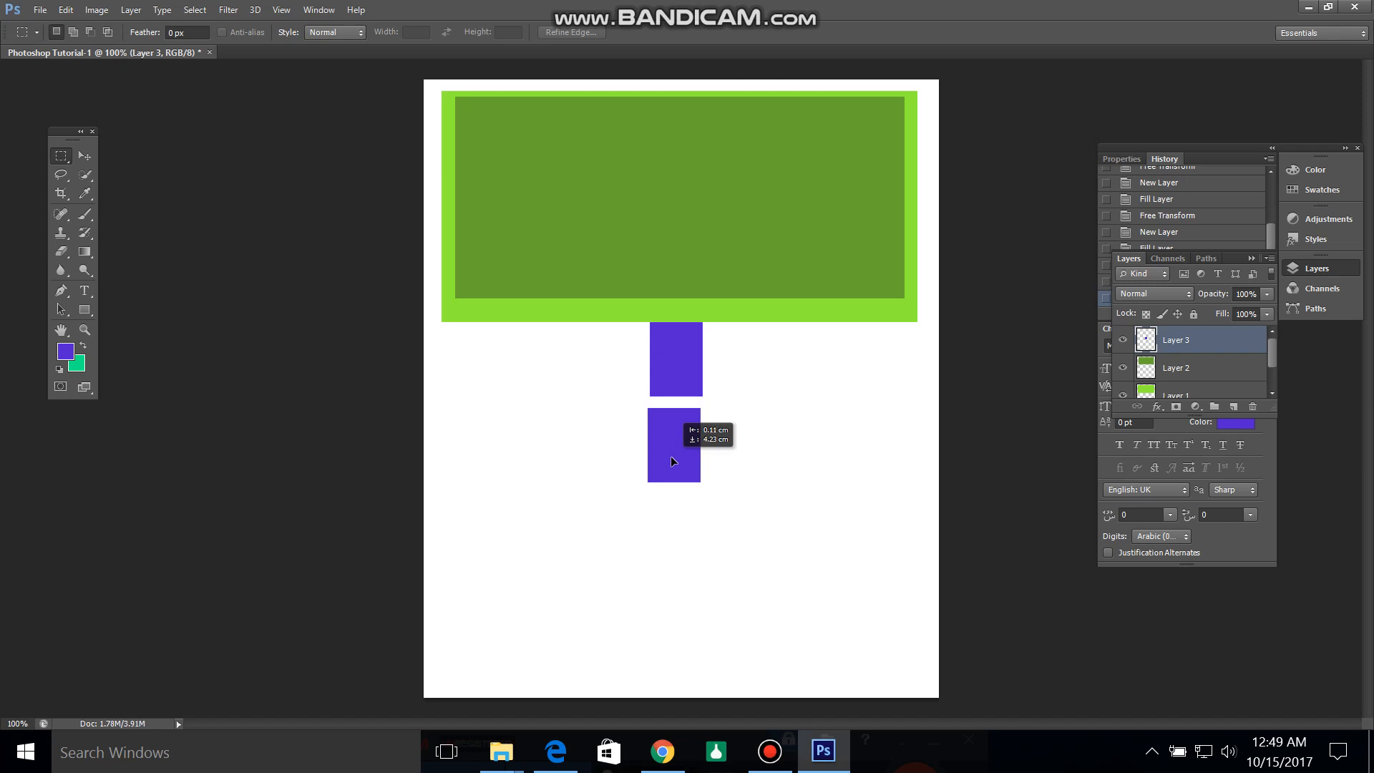
pyautogui.moveTo(671, 456); pyautogui.dragTo(674, 456)
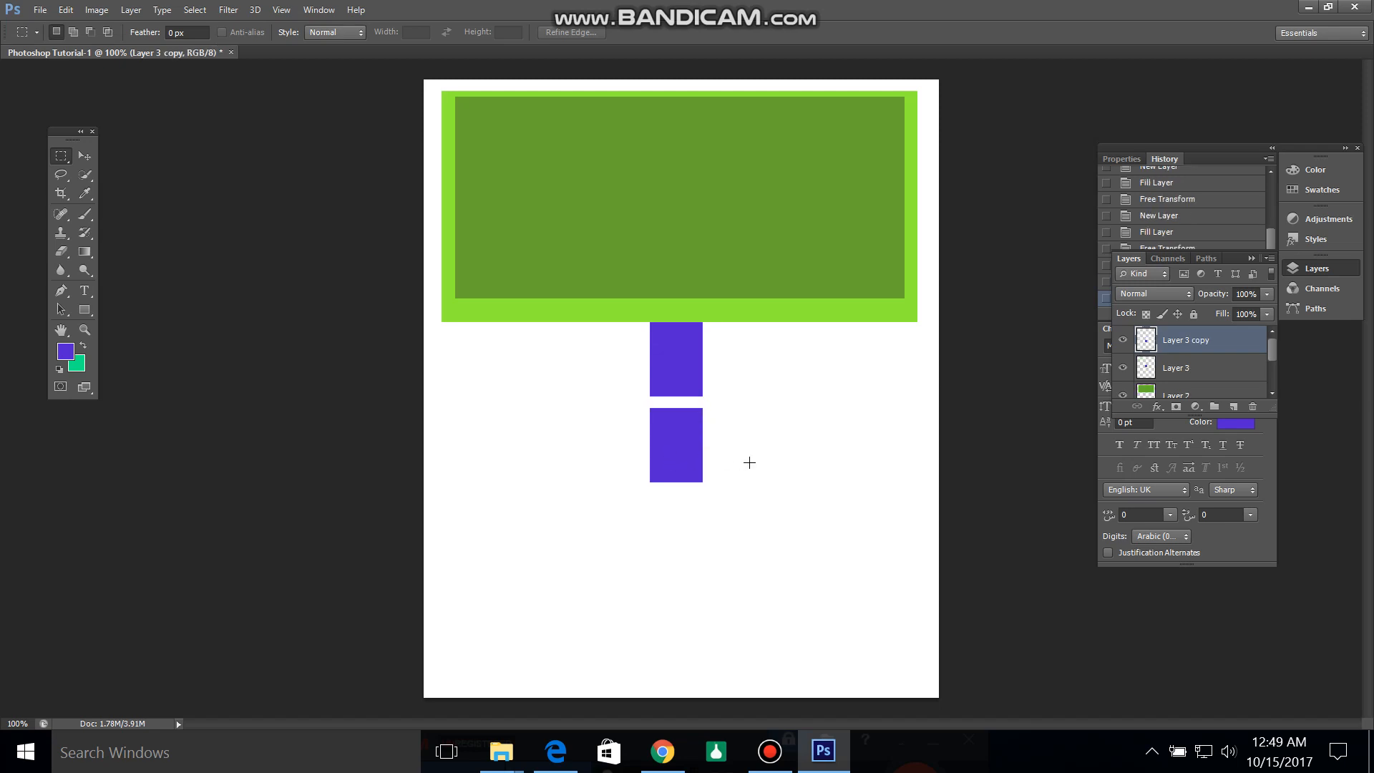